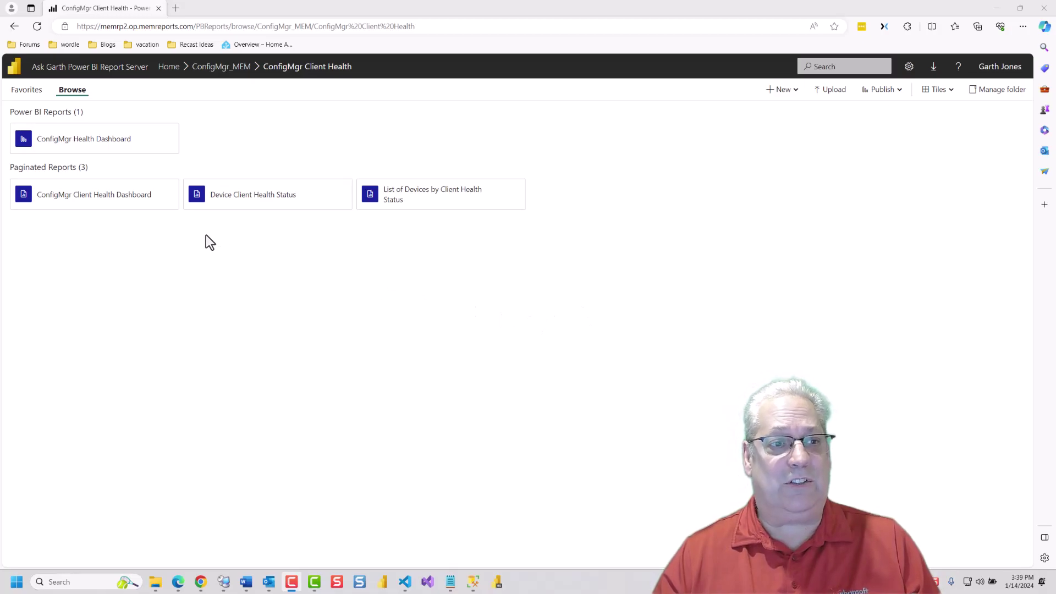
- Open the ConfigMgr Health Dashboard and view its Device Source page (20 Both, 4 ConfigMgr Only, 1 Health Only)
click(73, 154)
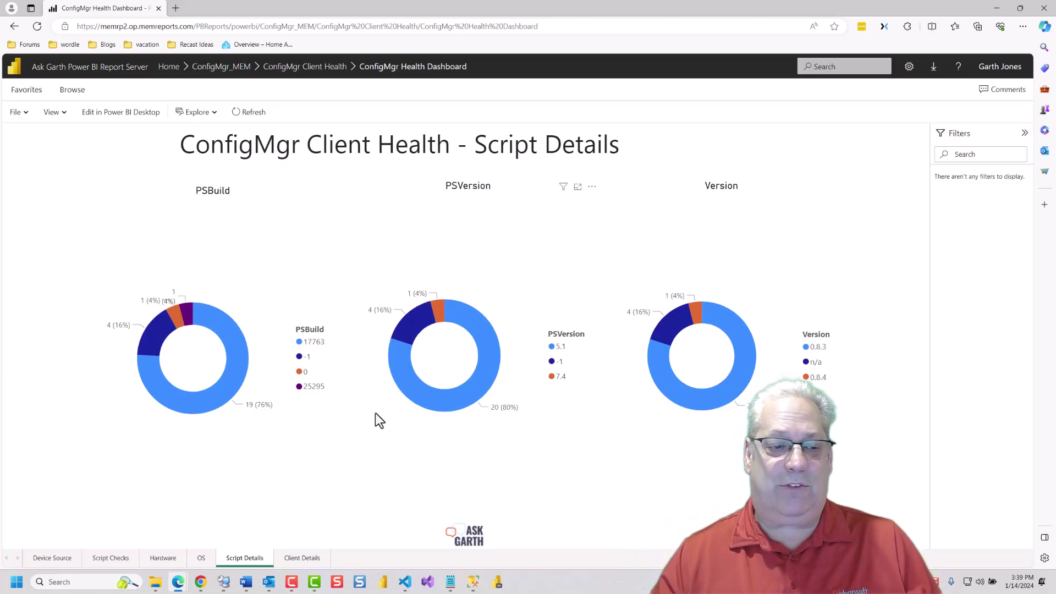
click(52, 558)
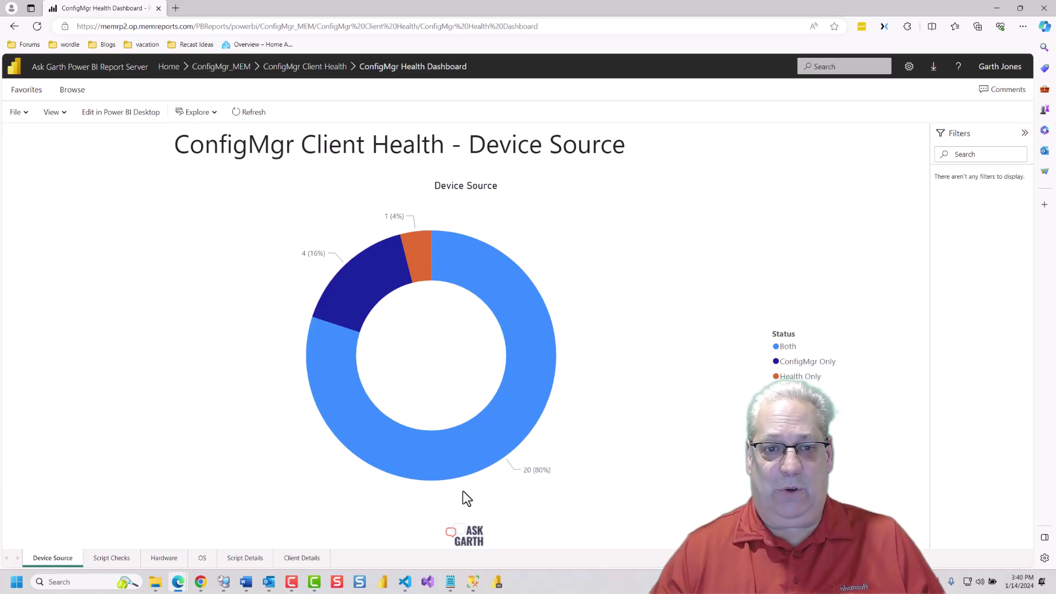
- Drill through the Health Only slice to Client Details, then return to Device Source
right_click(414, 251)
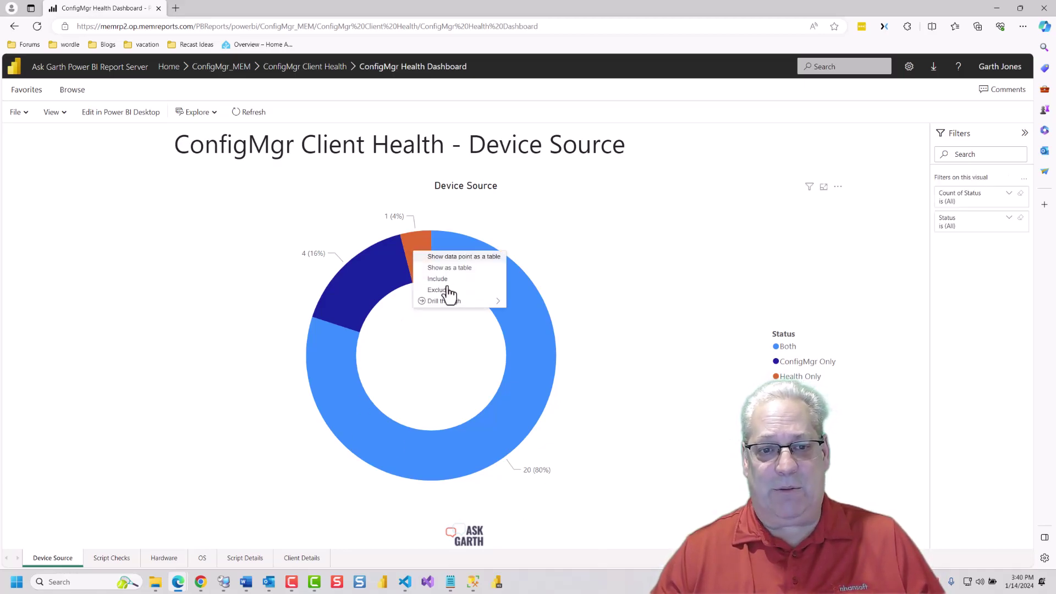
mouse_move(463, 302)
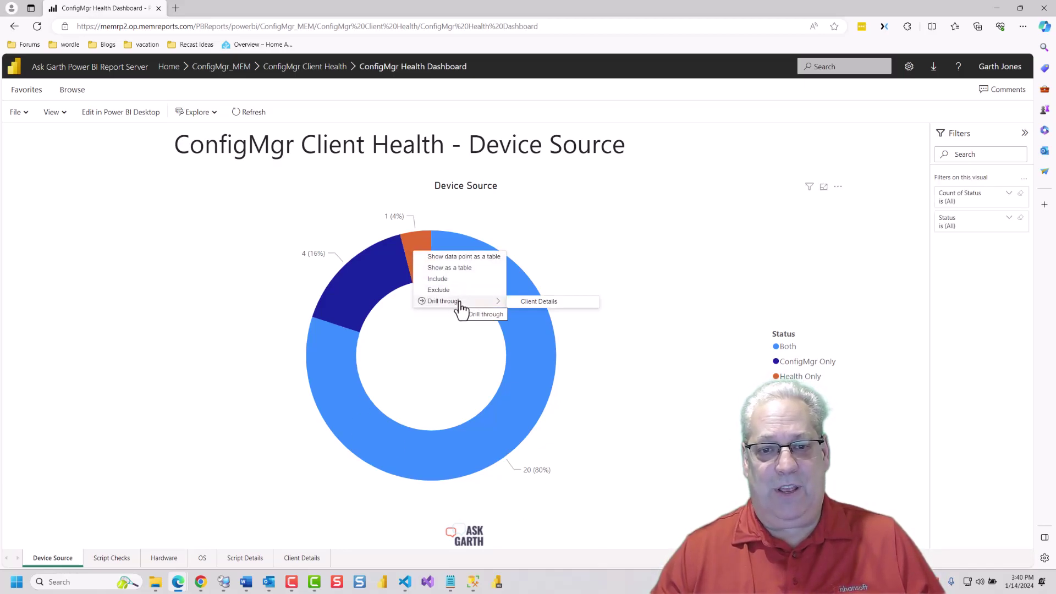
click(528, 302)
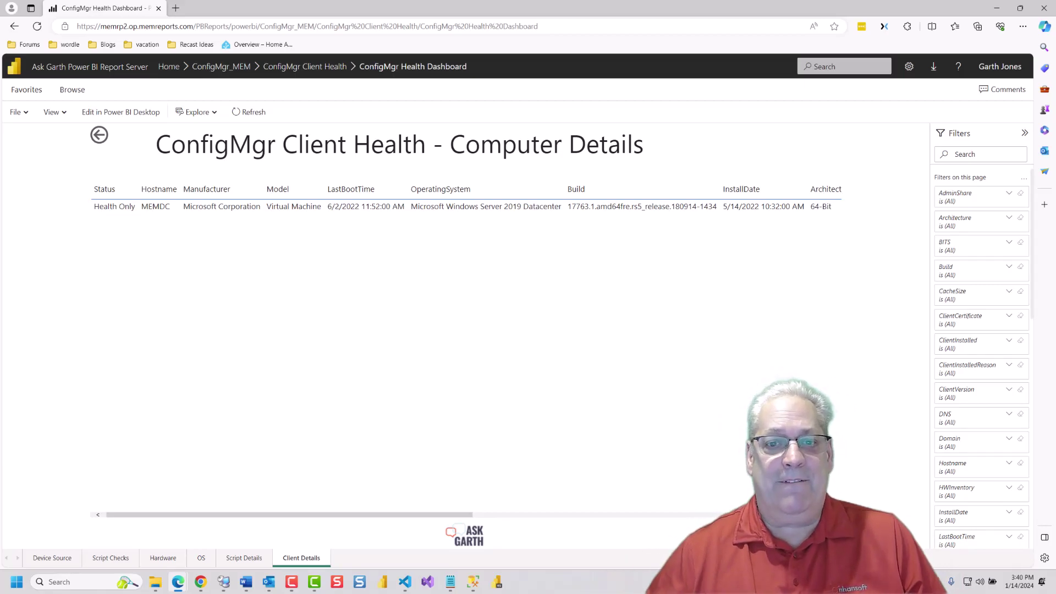
click(103, 142)
- Drill through the Both slice to Client Details and scroll the Computer Details table
right_click(523, 387)
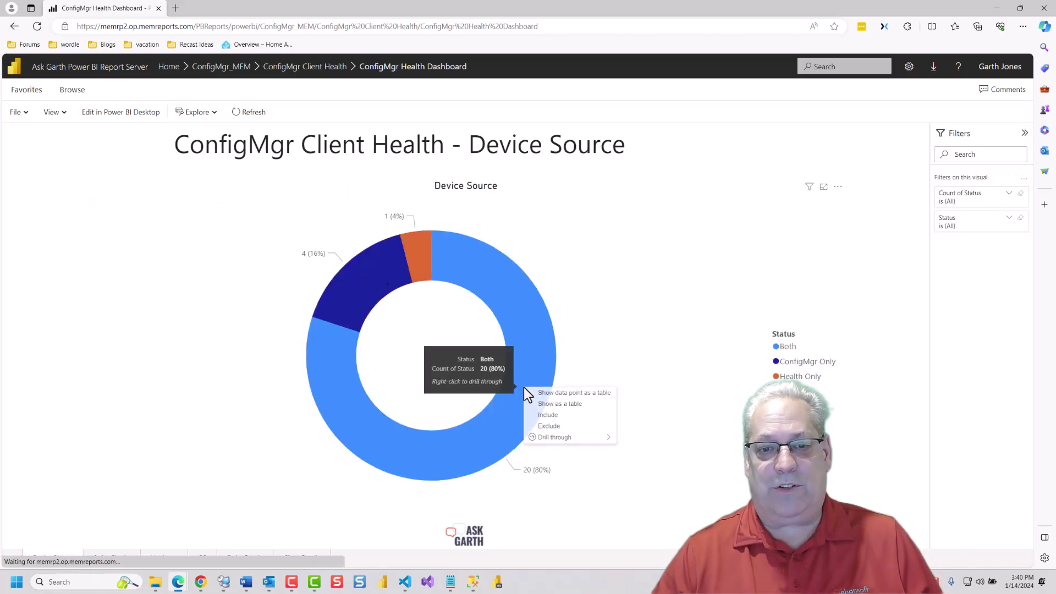
mouse_move(565, 437)
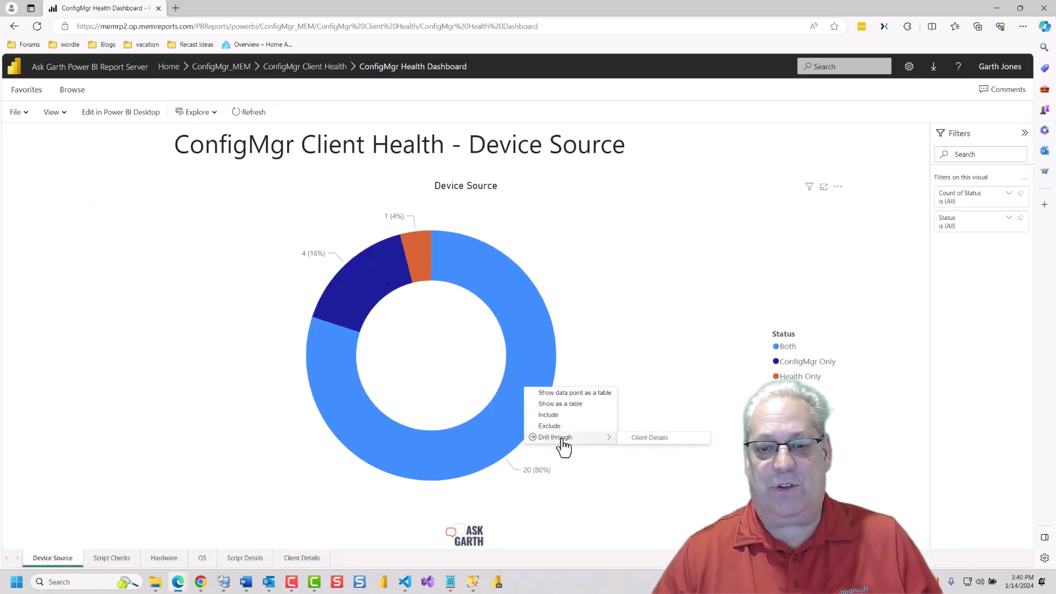
click(664, 440)
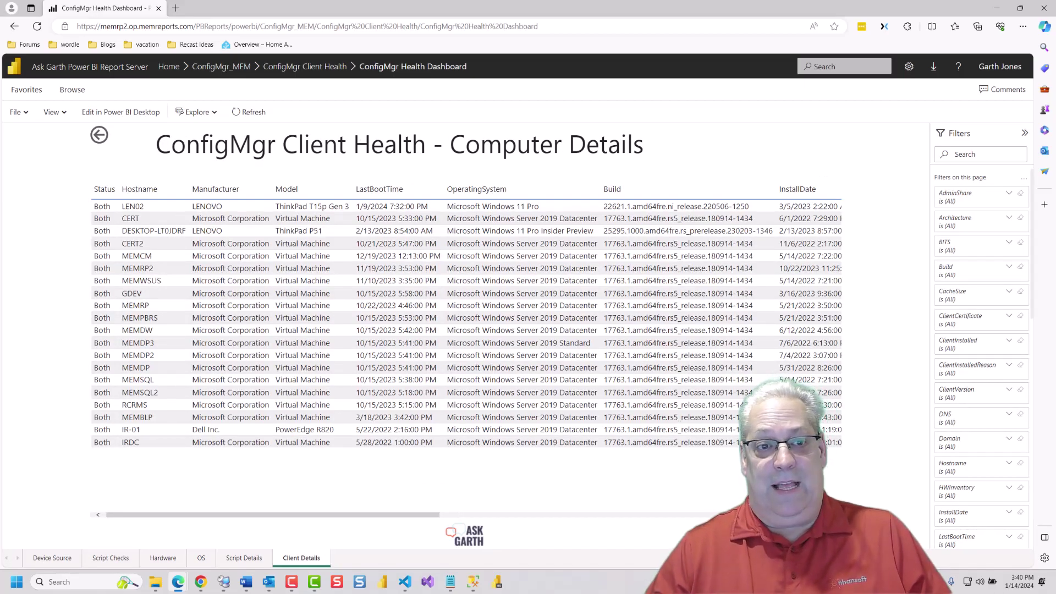
drag(377, 515, 448, 515)
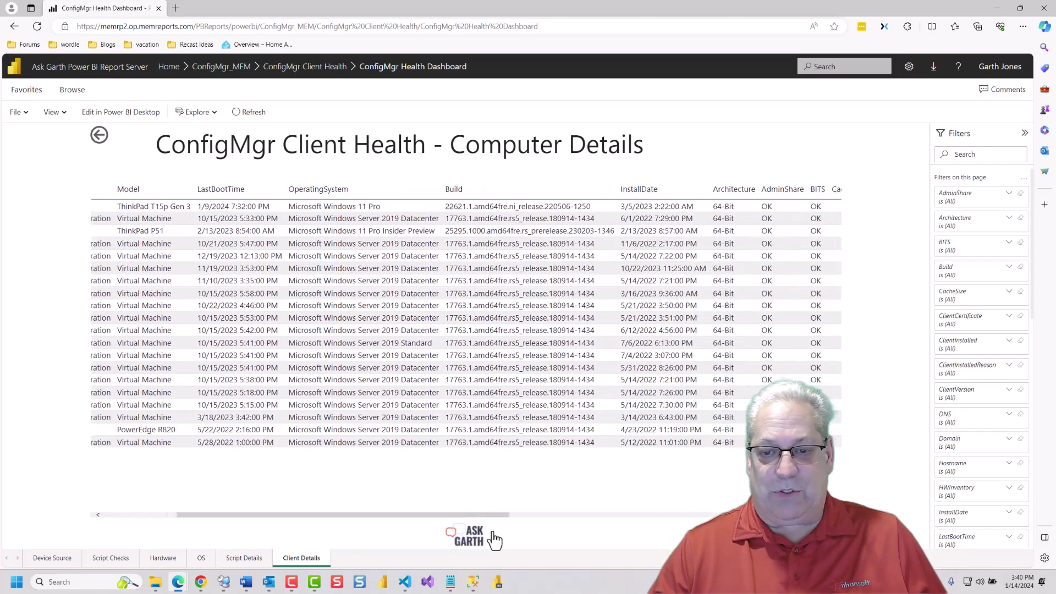
drag(507, 536, 820, 536)
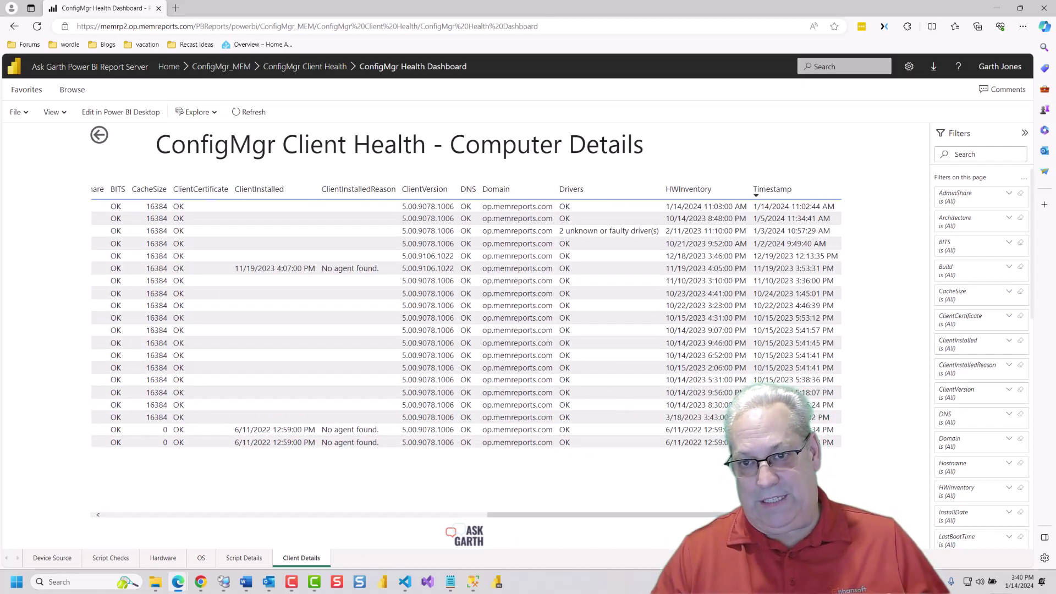
drag(702, 536, 358, 569)
mouse_move(473, 582)
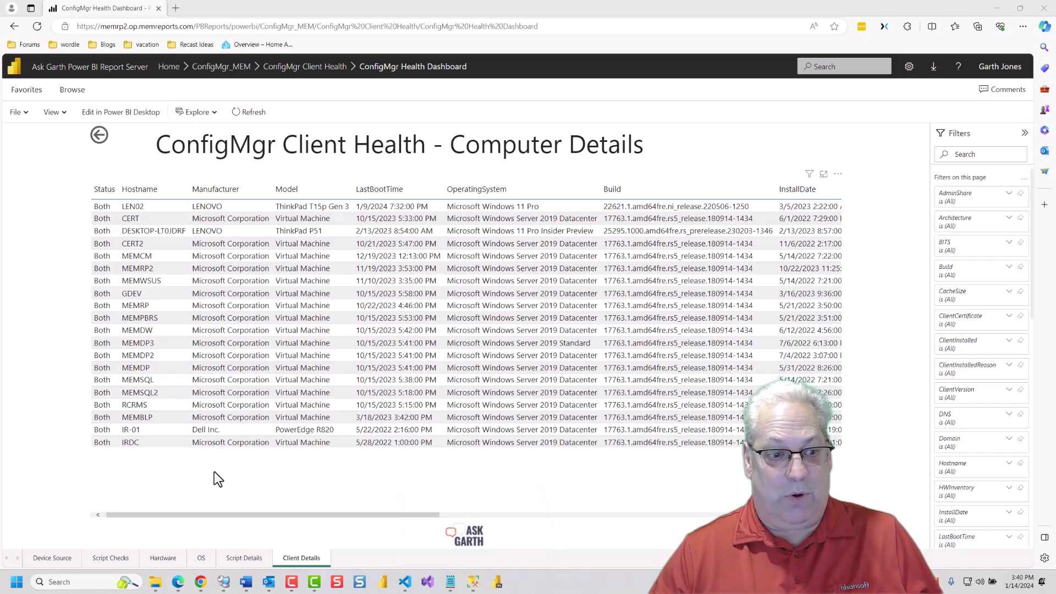
- On Script Checks, drill through the Services donut to Client Details, then view the Hardware page
click(101, 557)
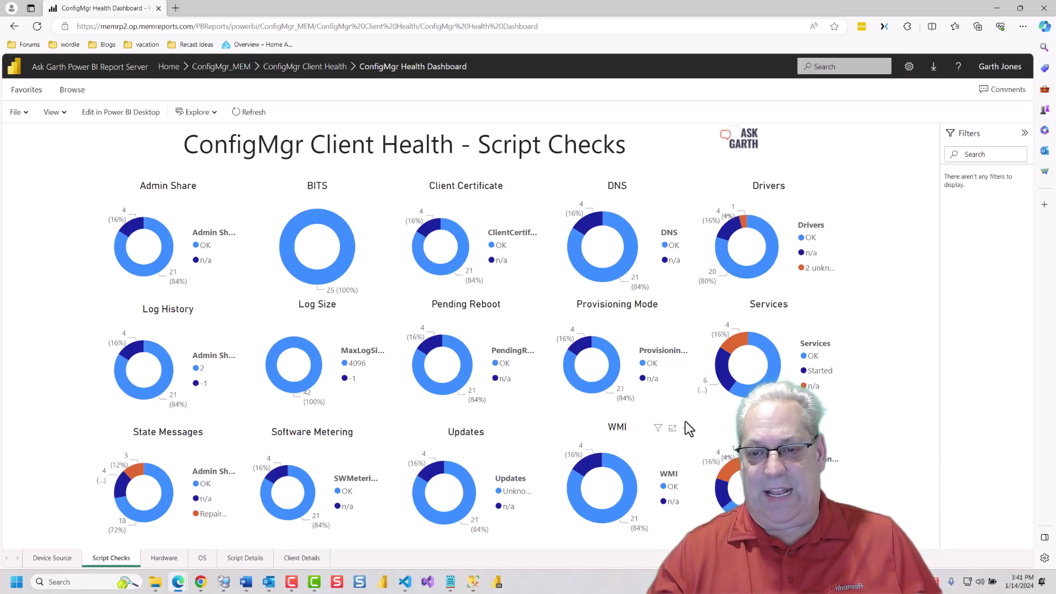
right_click(724, 372)
mouse_move(740, 420)
click(847, 421)
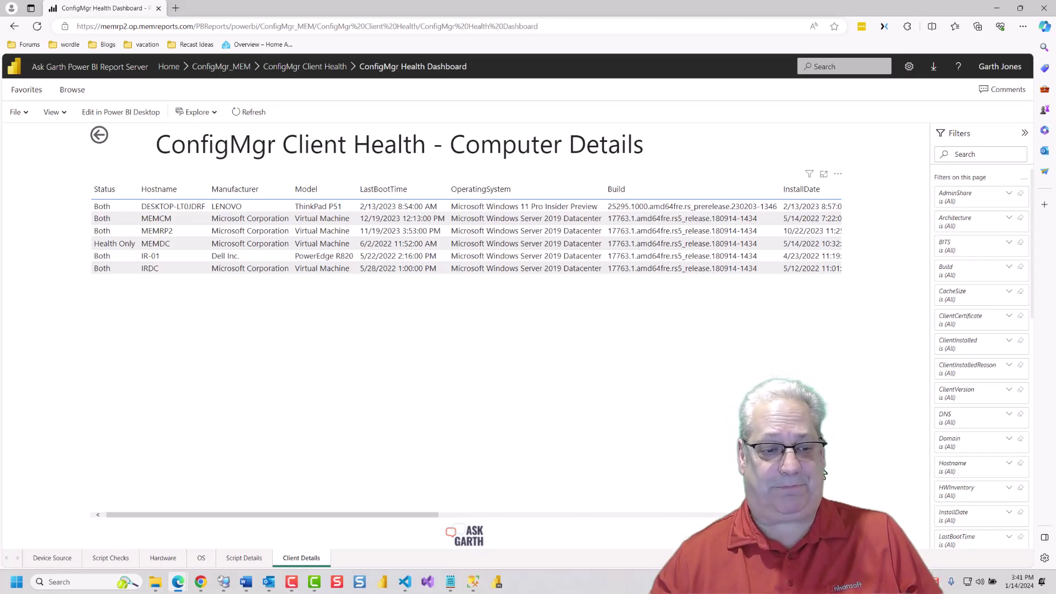
click(158, 559)
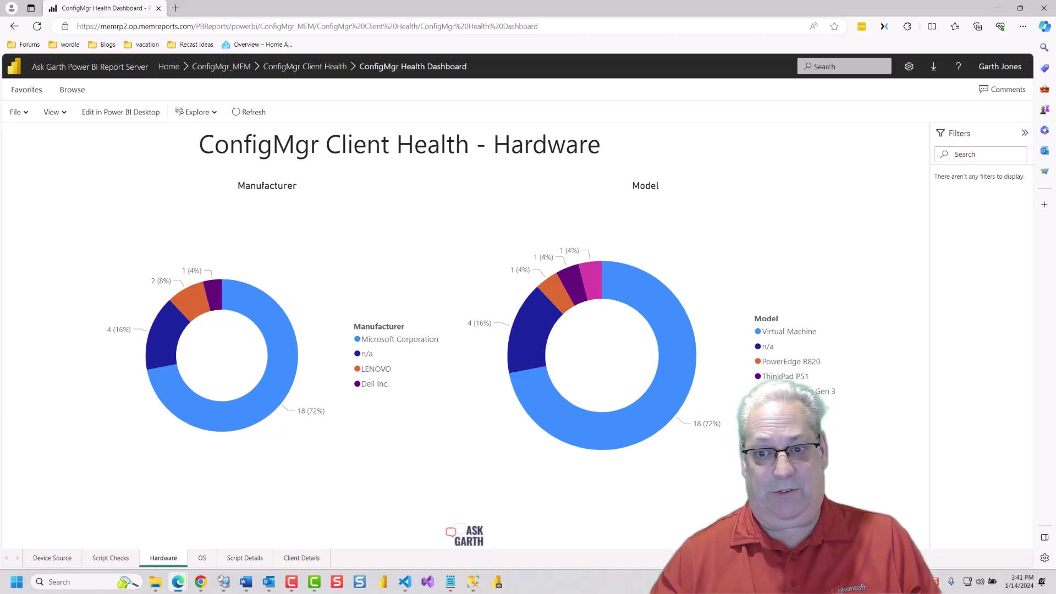
- Drill through the LENOVO Manufacturer slice to its two machines, then view the OS Details page
right_click(187, 305)
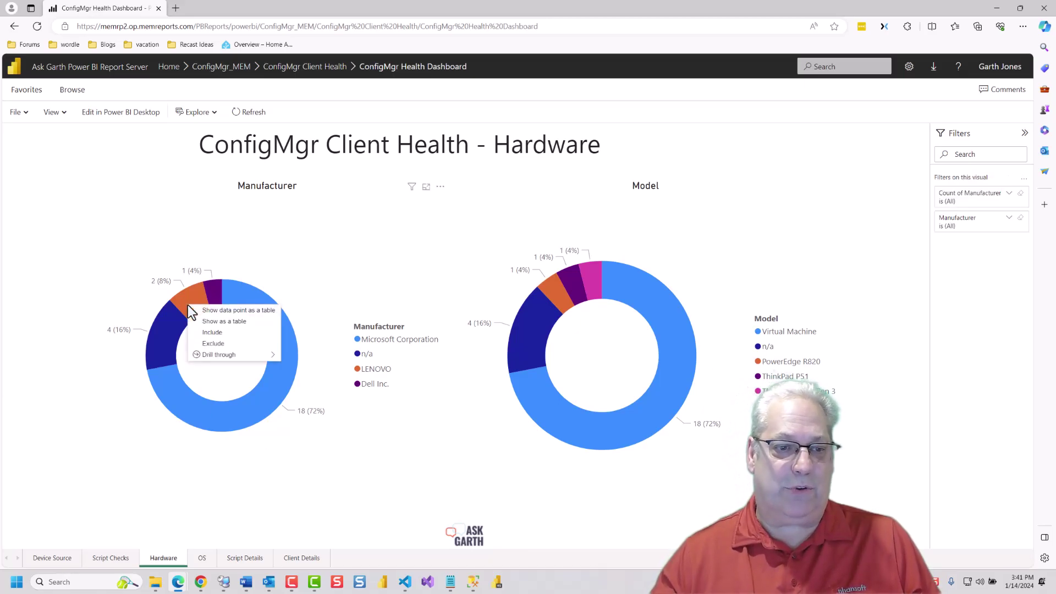
mouse_move(258, 355)
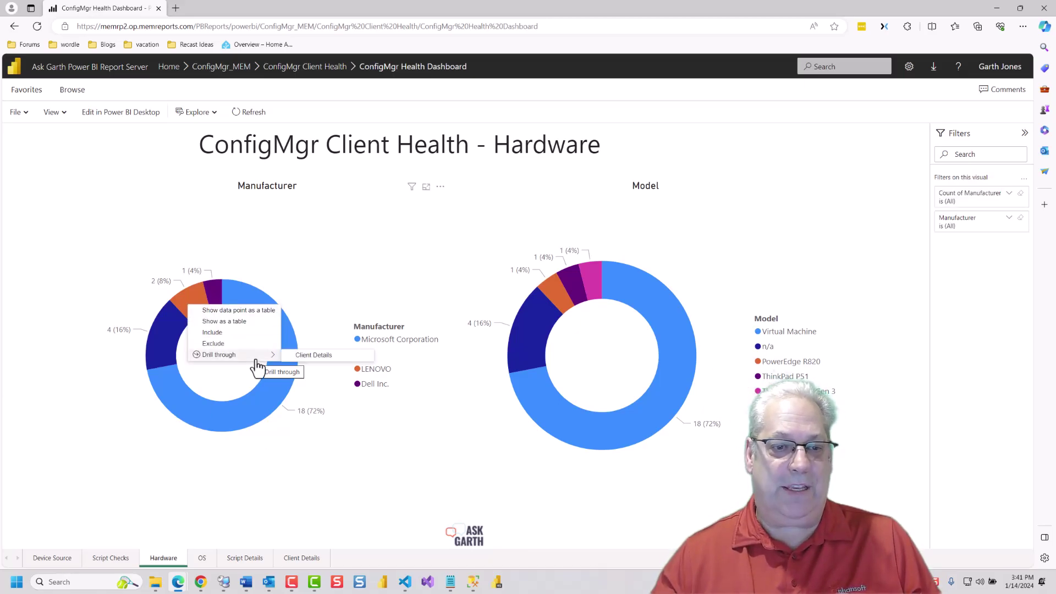
click(309, 356)
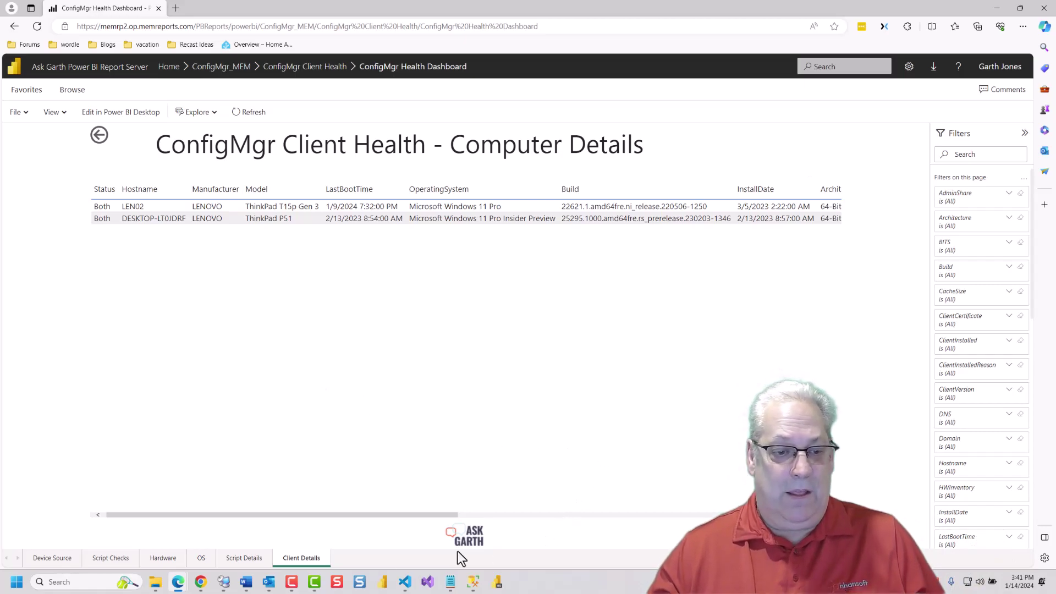
click(201, 558)
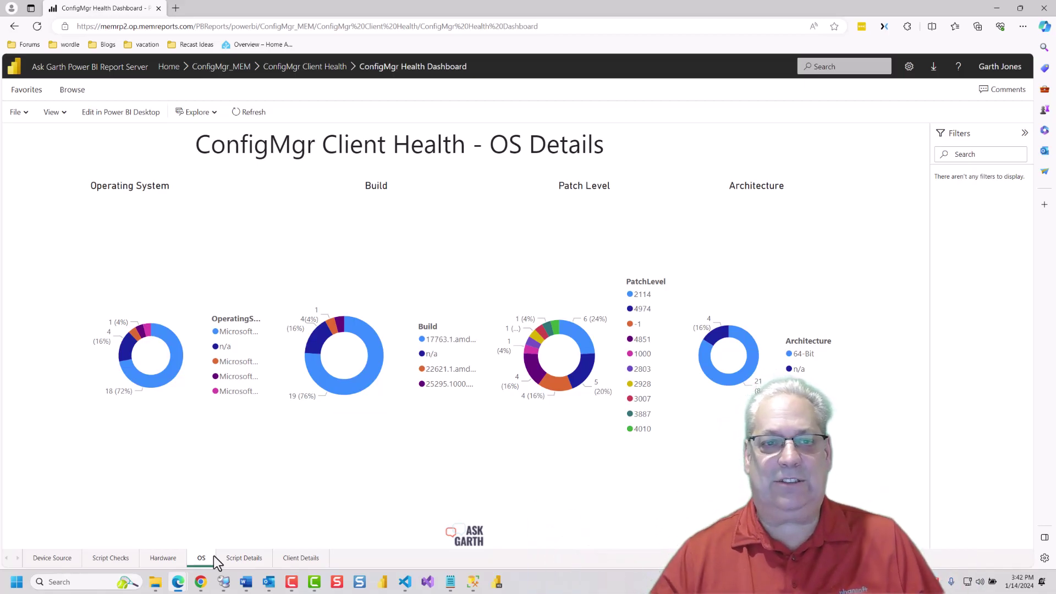
- View the report's Script Details page
click(241, 559)
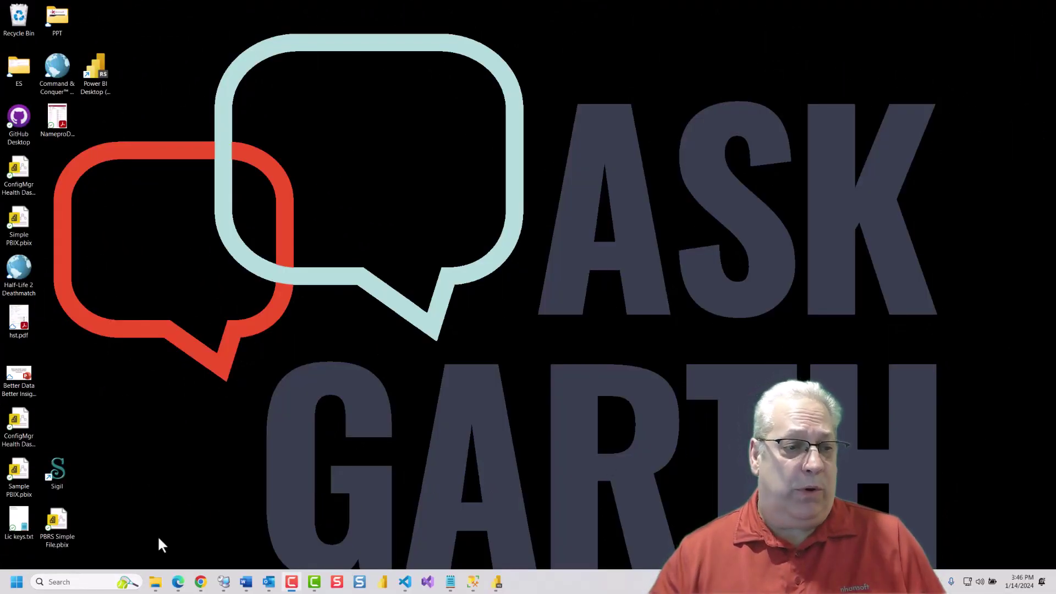
- Search Windows for 'power bi' and launch Power BI Desktop (May 2023)
key(super)
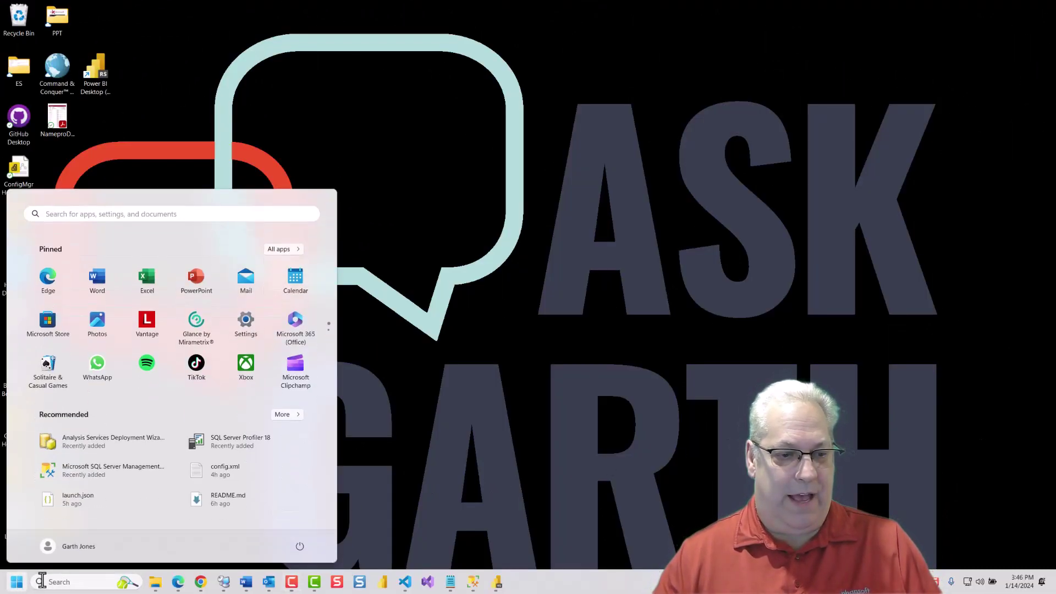
click(52, 583)
text(power bi)
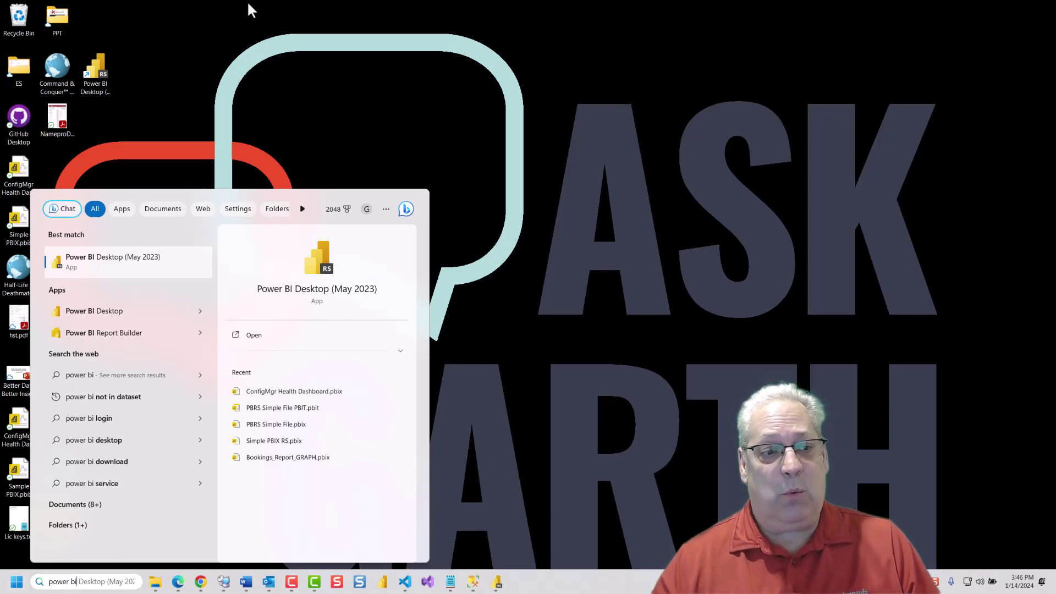
click(104, 315)
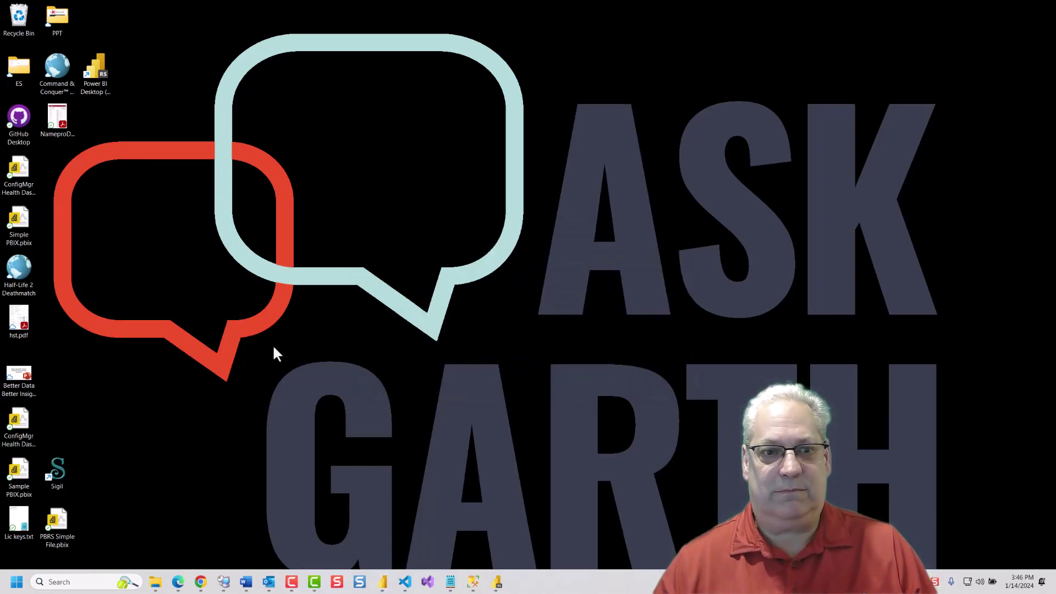
- Skip sign-in, open ConfigMgr Health Dashboard.pbix past the version warning, and view Device Source
click(486, 358)
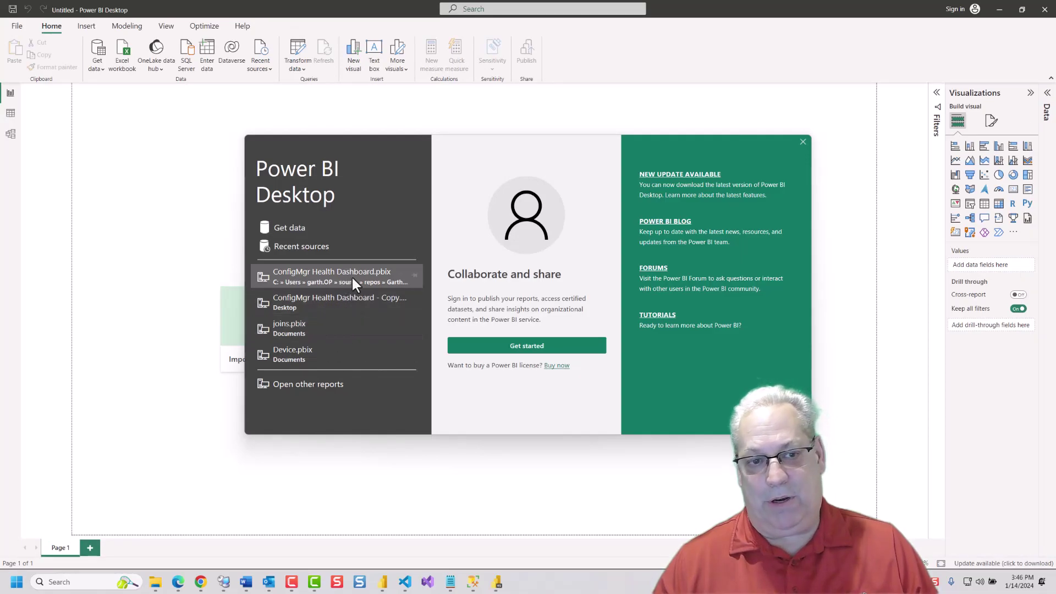
click(317, 385)
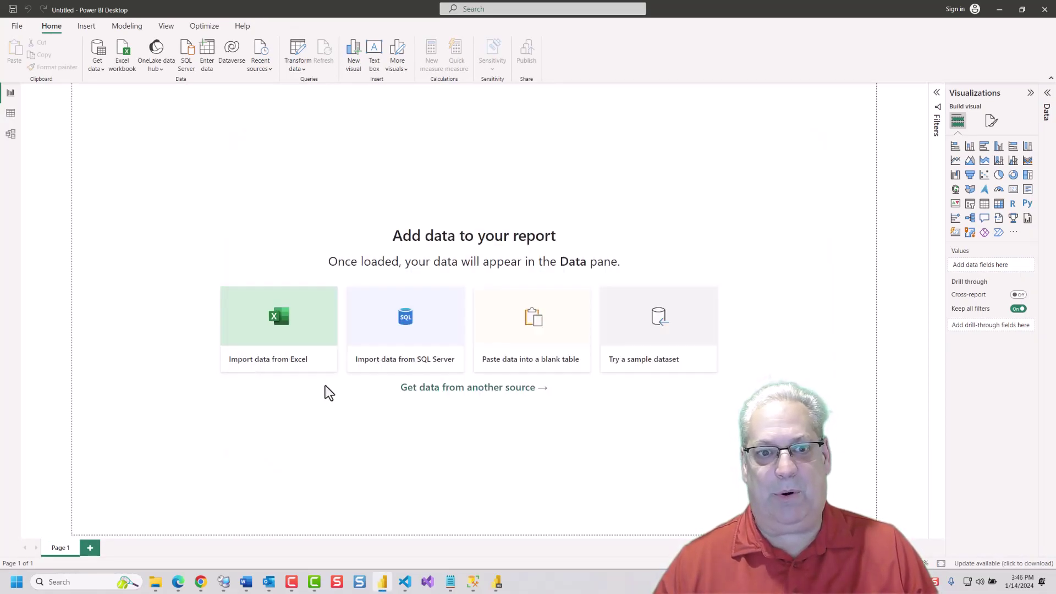
click(180, 99)
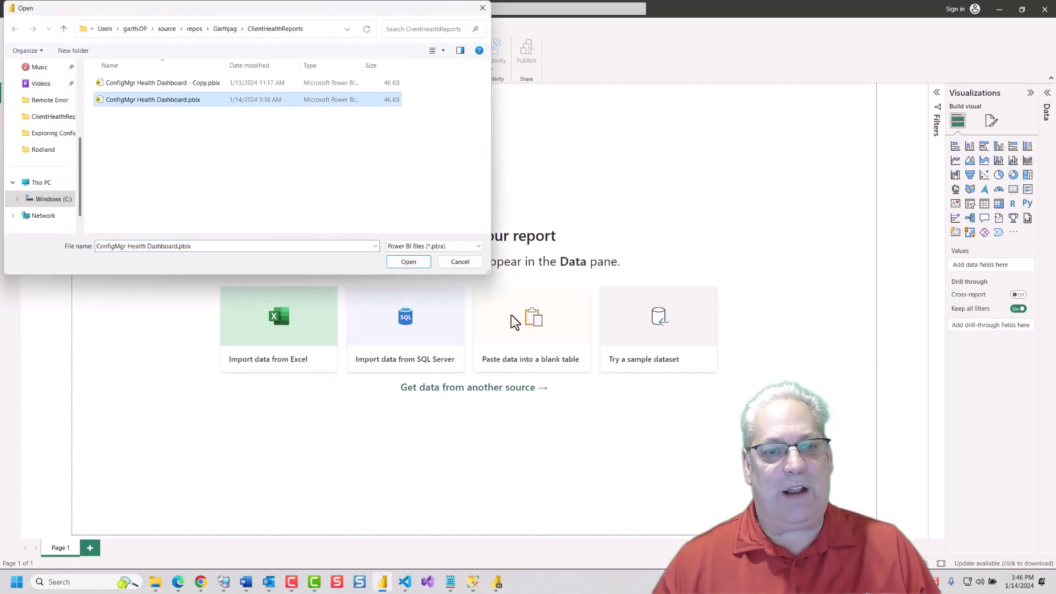
click(408, 262)
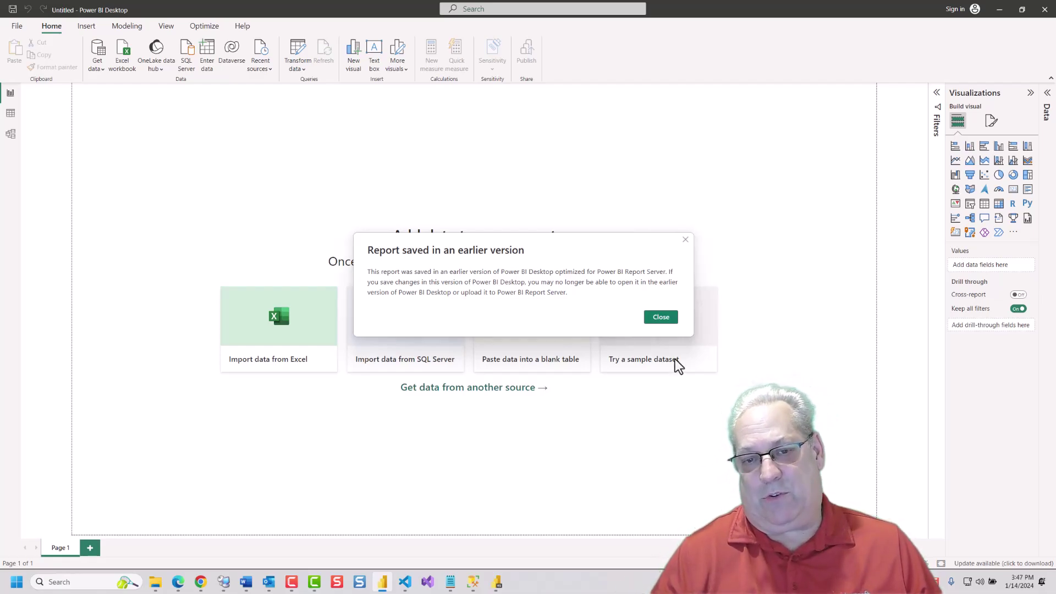
click(663, 318)
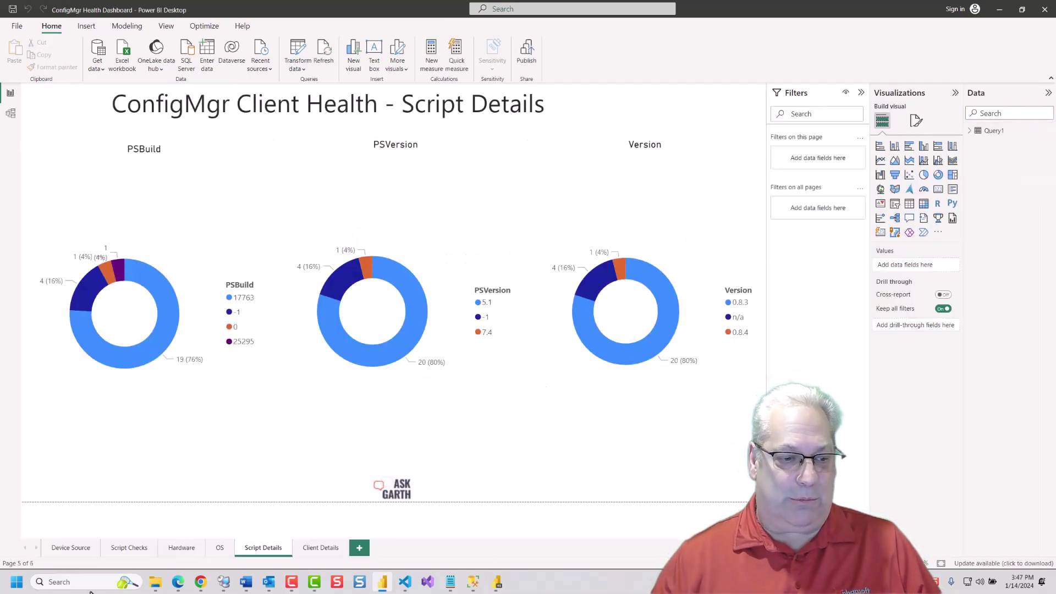
click(71, 546)
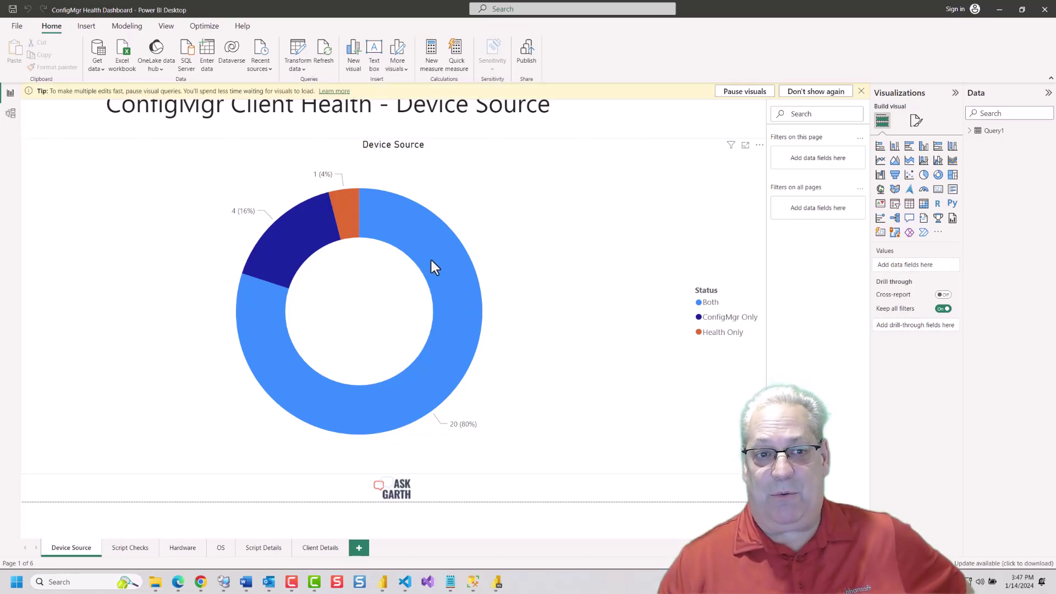
- Drill through the Device Source donut to Client Details, then view the Script Checks page
click(861, 91)
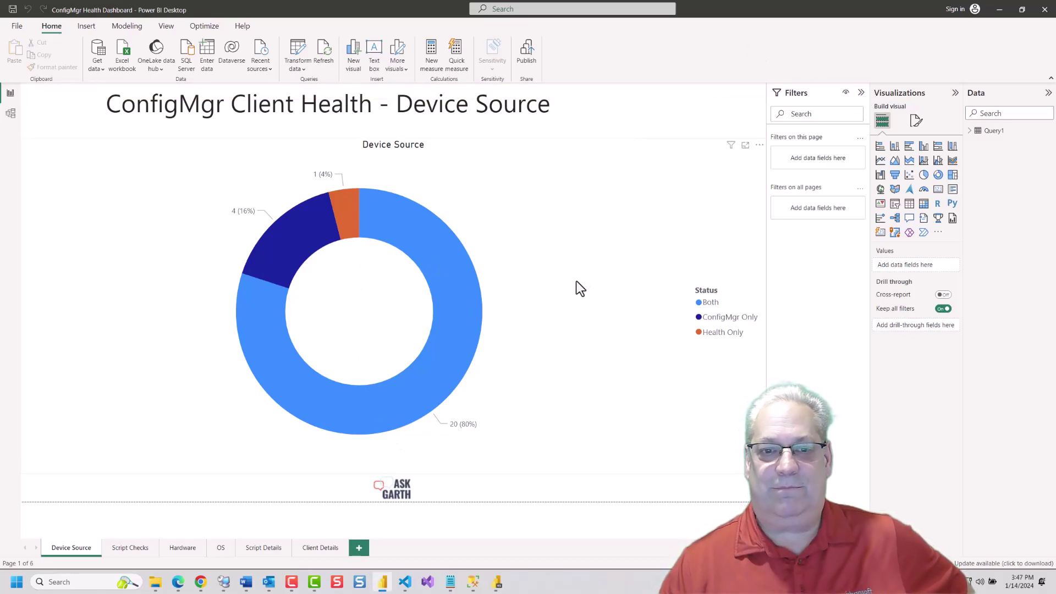
right_click(453, 329)
mouse_move(503, 401)
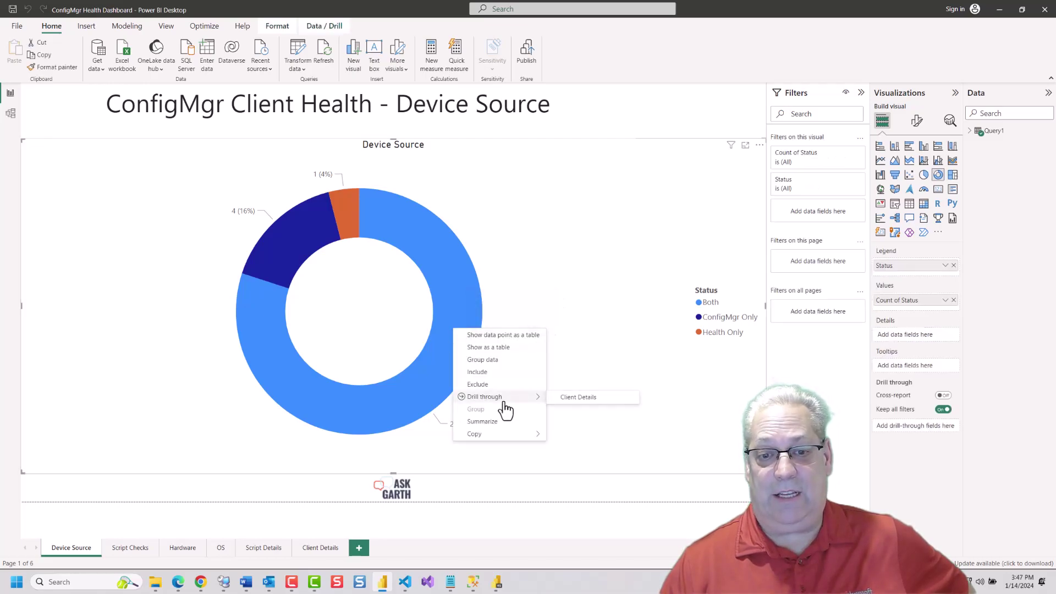
click(572, 396)
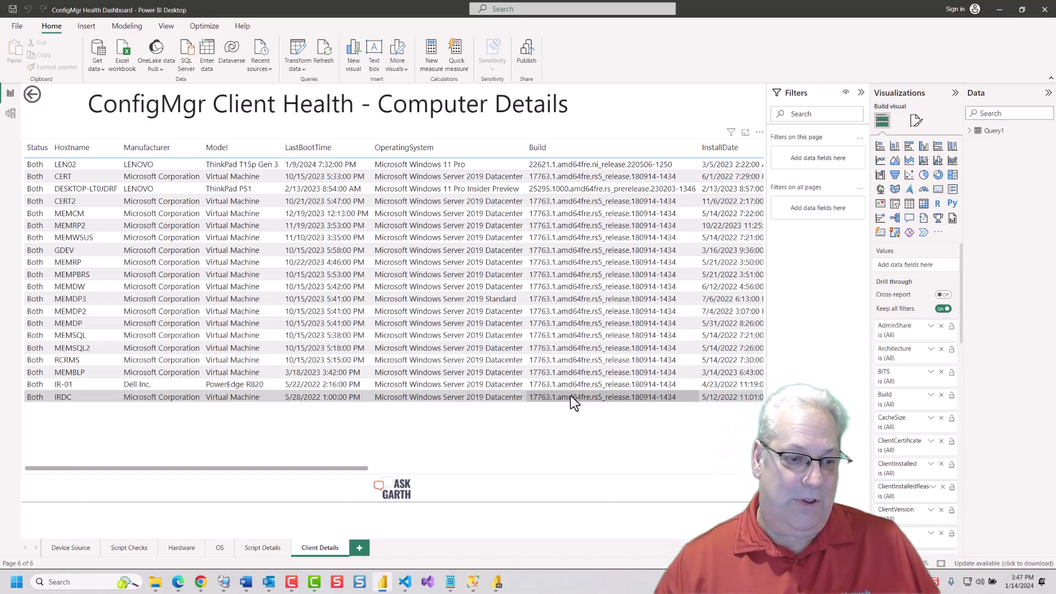
click(127, 546)
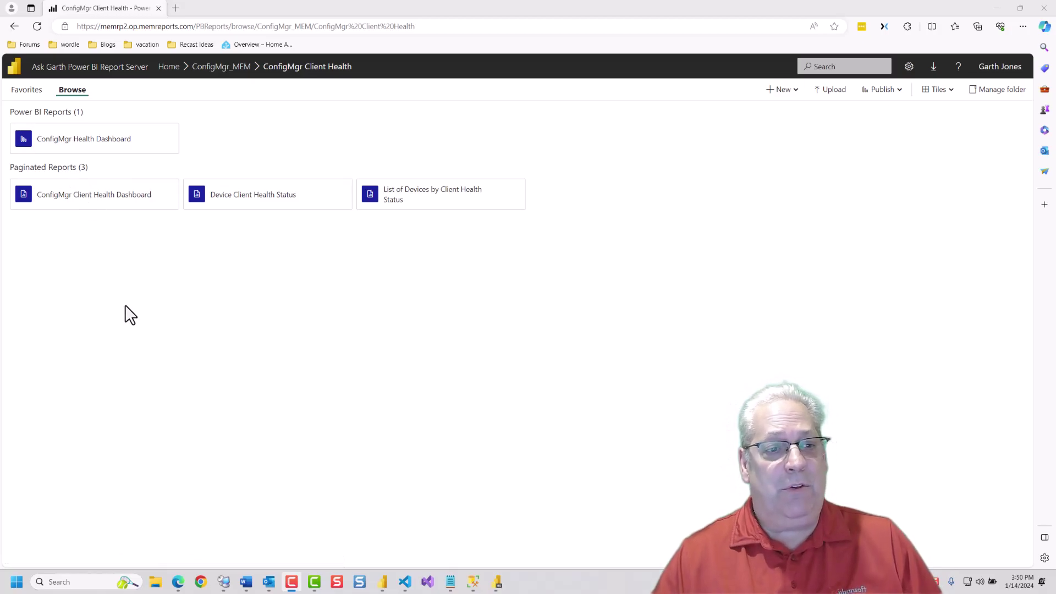
- Open the paginated ConfigMgr Client Health Dashboard report
click(78, 202)
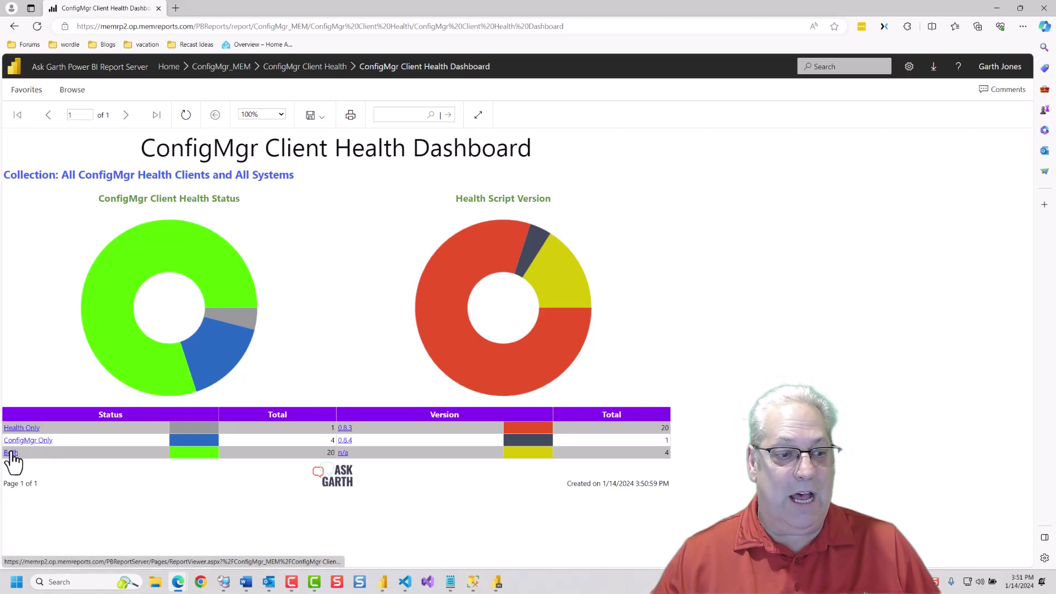
- Drill into the Both device list, then filter status to Health Only and ConfigMgr Only and rerun
click(341, 358)
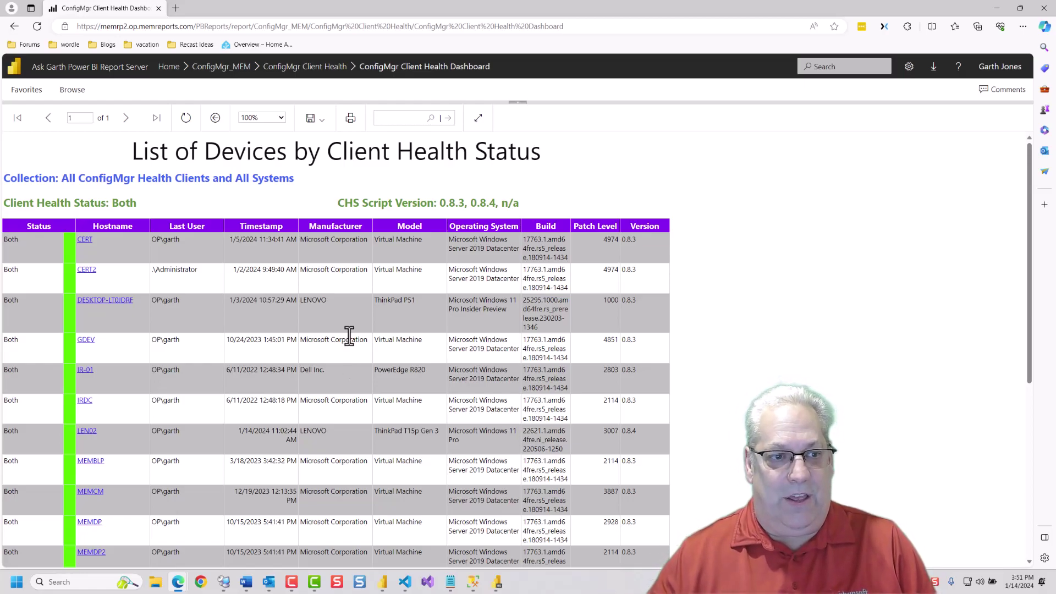
click(518, 101)
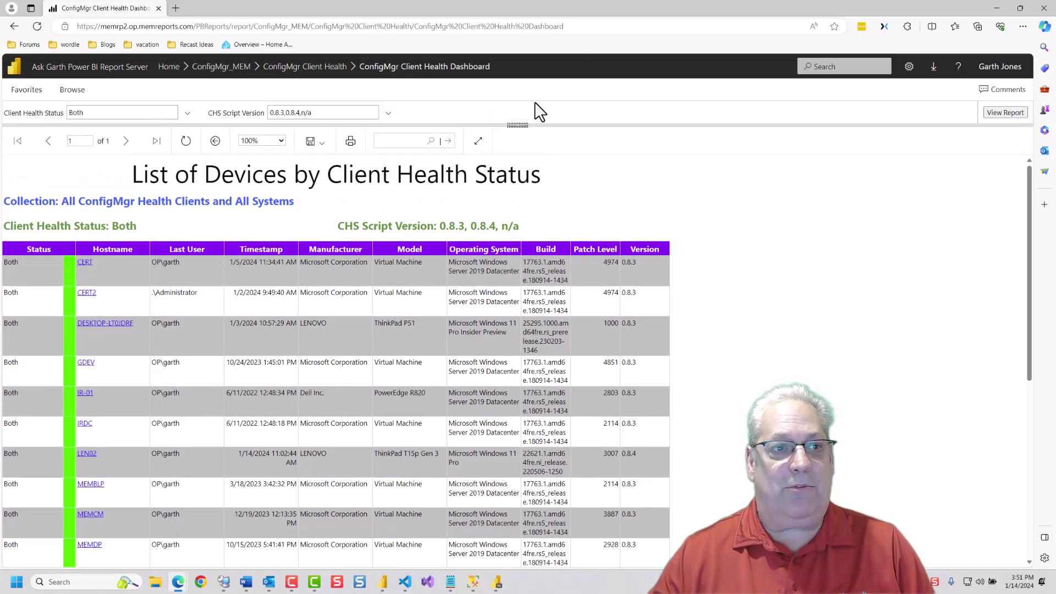
click(187, 113)
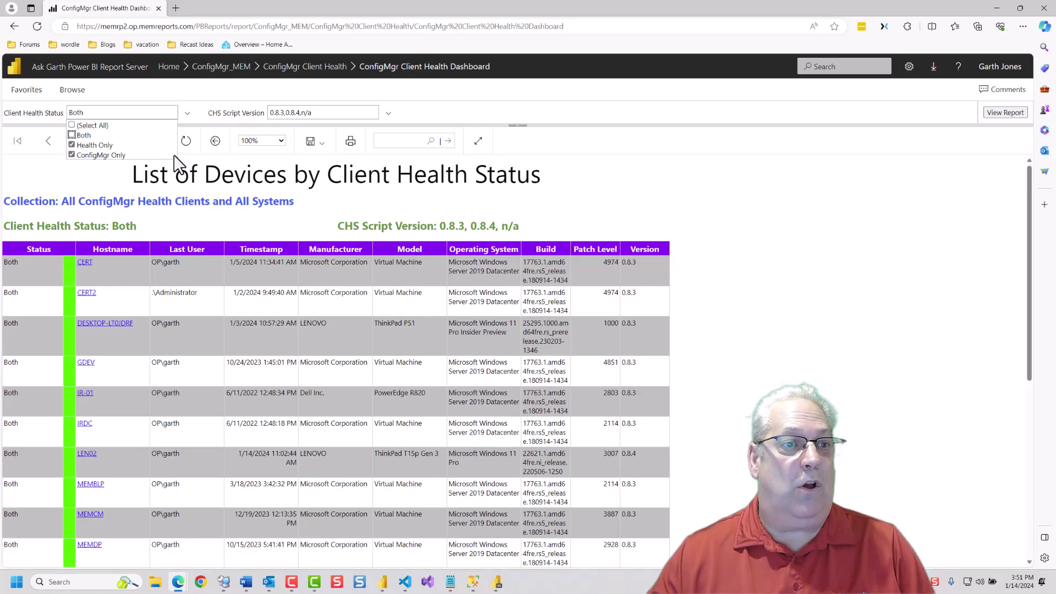
click(97, 146)
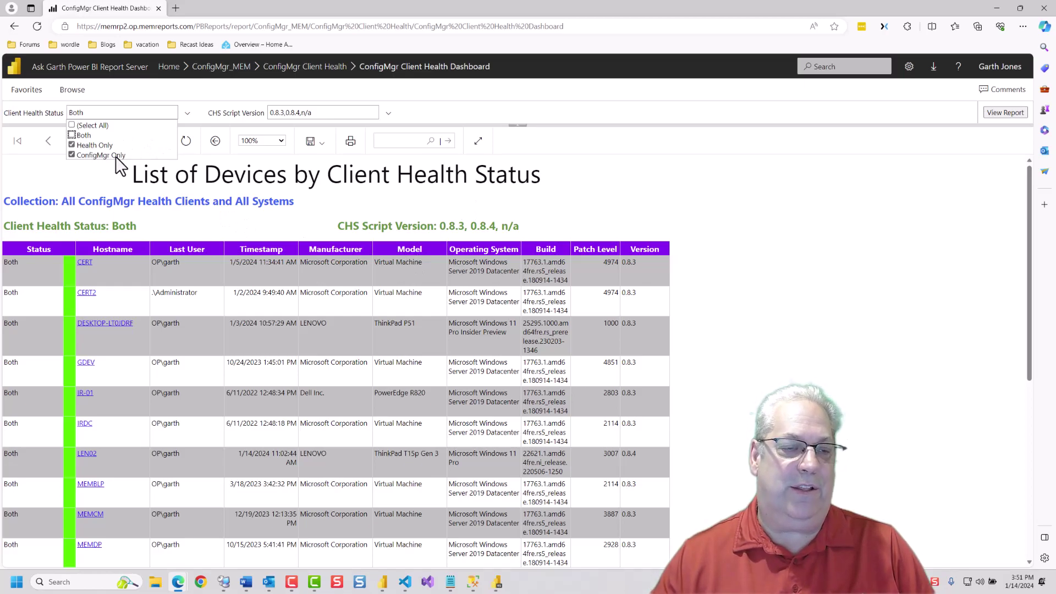
click(1011, 114)
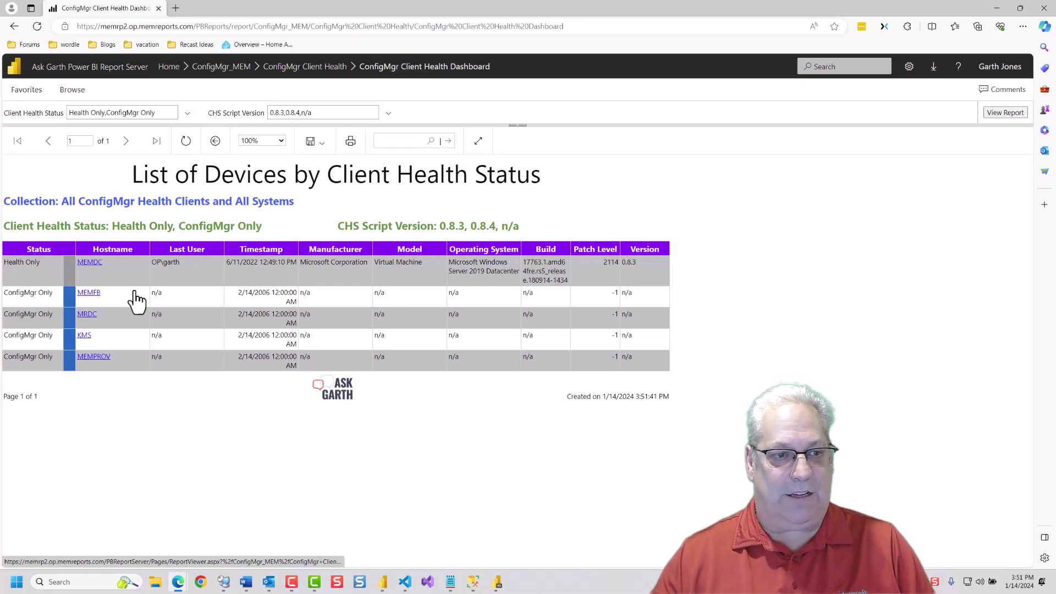
click(89, 264)
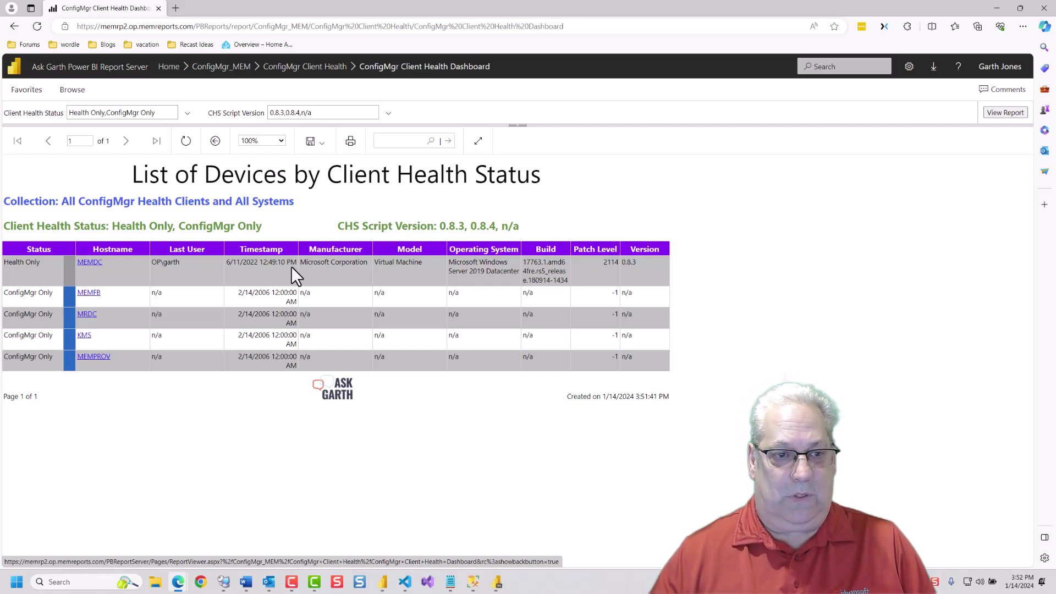
- Drill into the MEMDC hostname's Device Client Health Status details and scroll through them
click(94, 264)
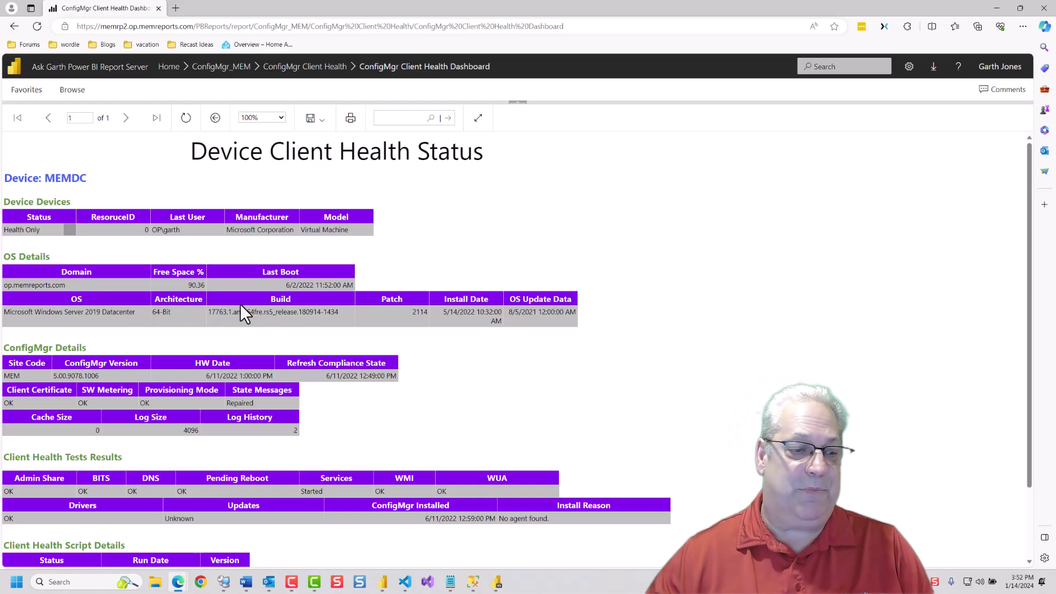
scroll(357, 385, down, 2)
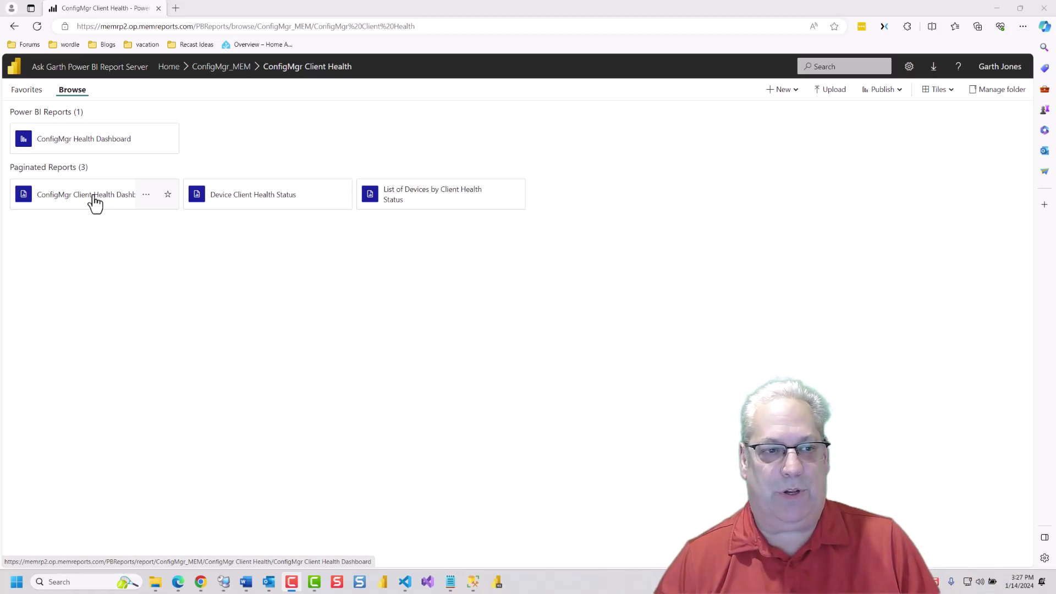
- Open the ConfigMgr Client Health Dashboard report, which fails with an rsProcessingAborted error
click(94, 203)
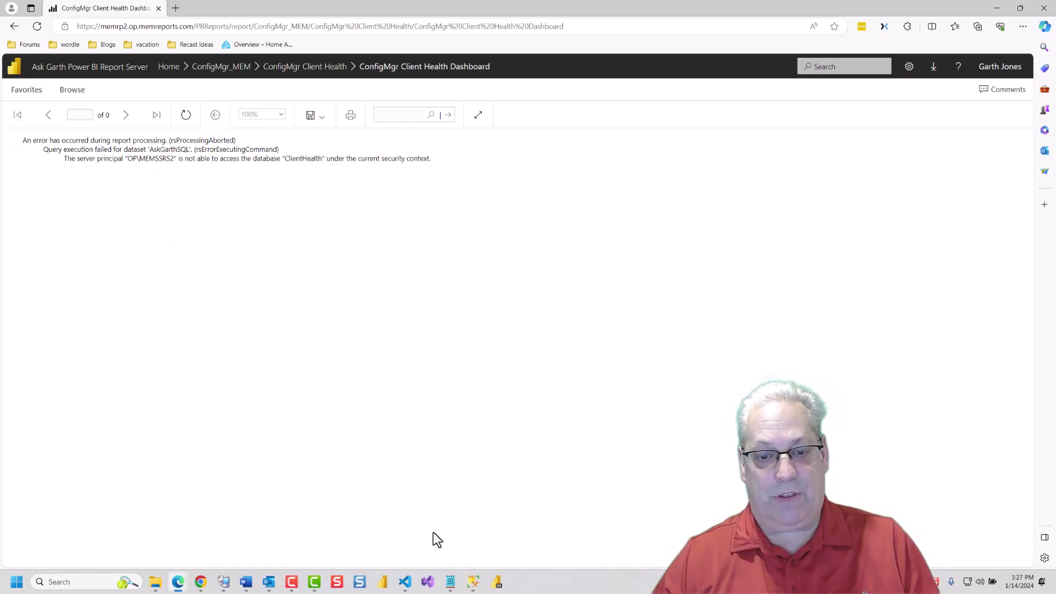
- Run the CREATE USER / ALTER ROLE db_datareader script for the report server's account on ClientHealth
click(473, 582)
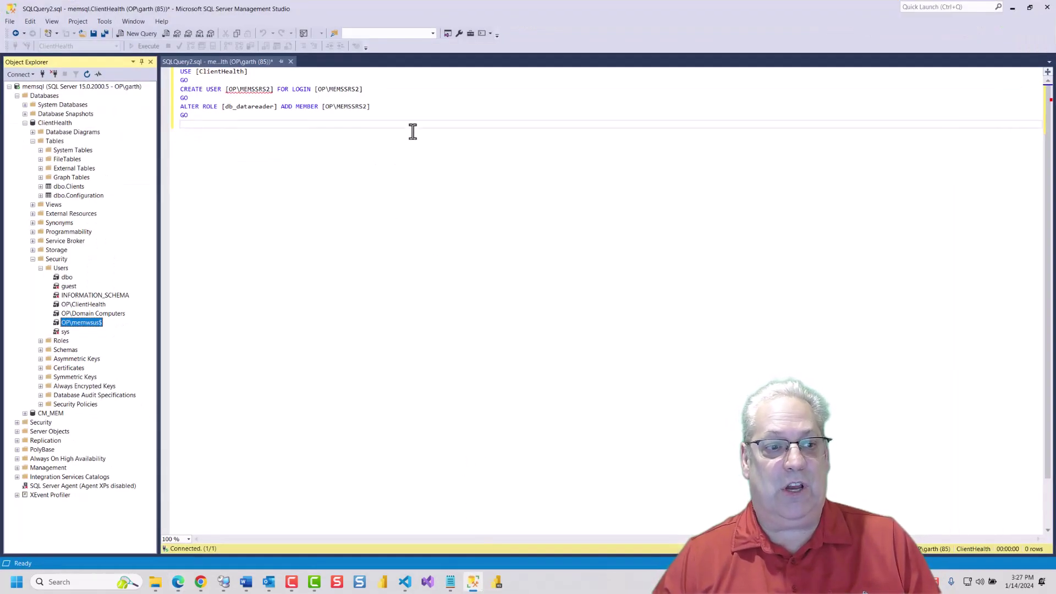
drag(388, 130, 129, 69)
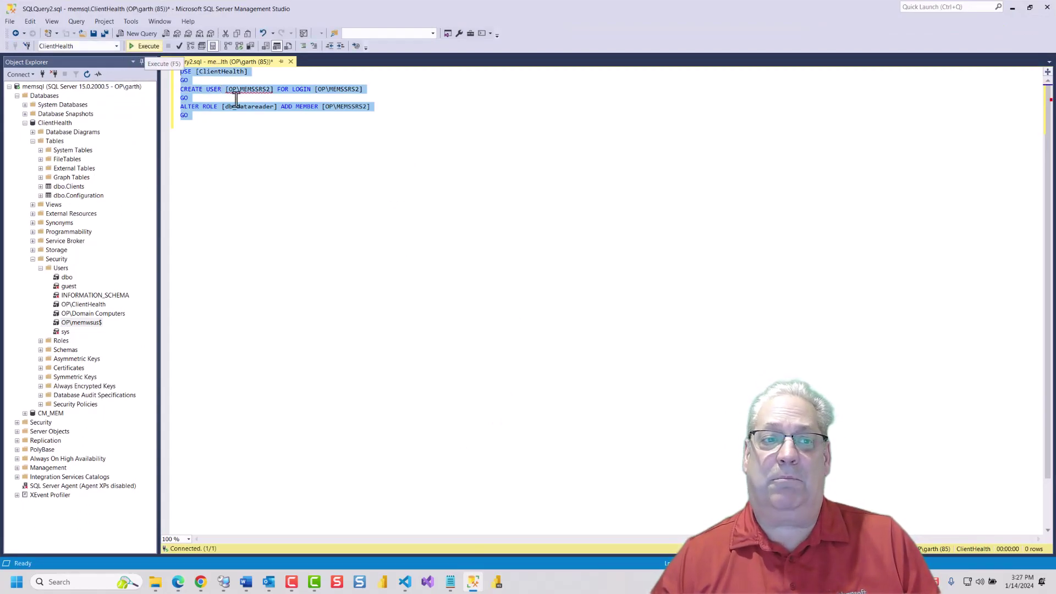
drag(227, 90, 273, 91)
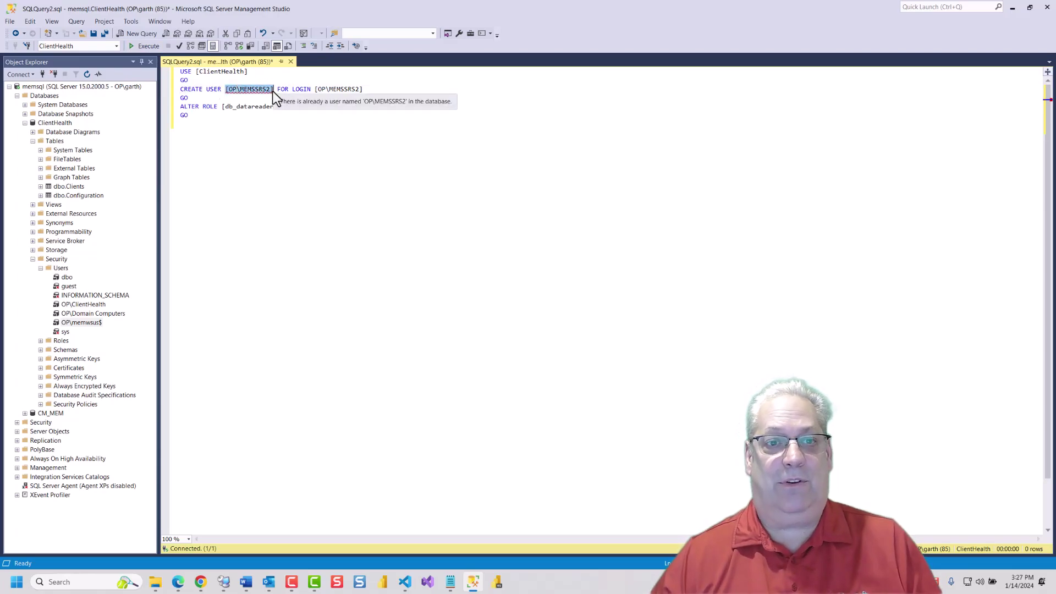
click(315, 90)
drag(315, 89, 364, 89)
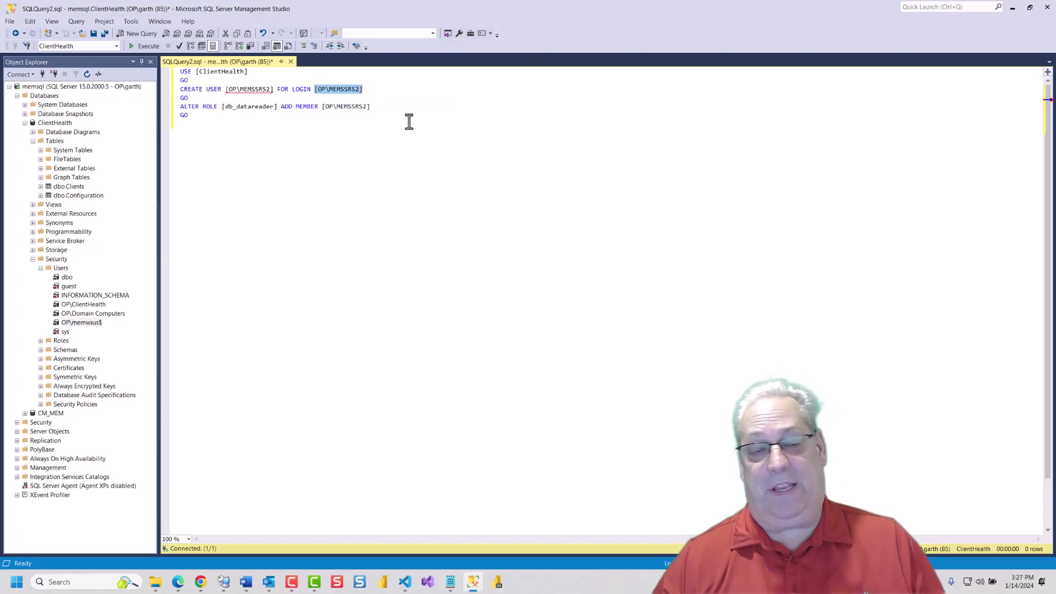
click(385, 108)
click(149, 46)
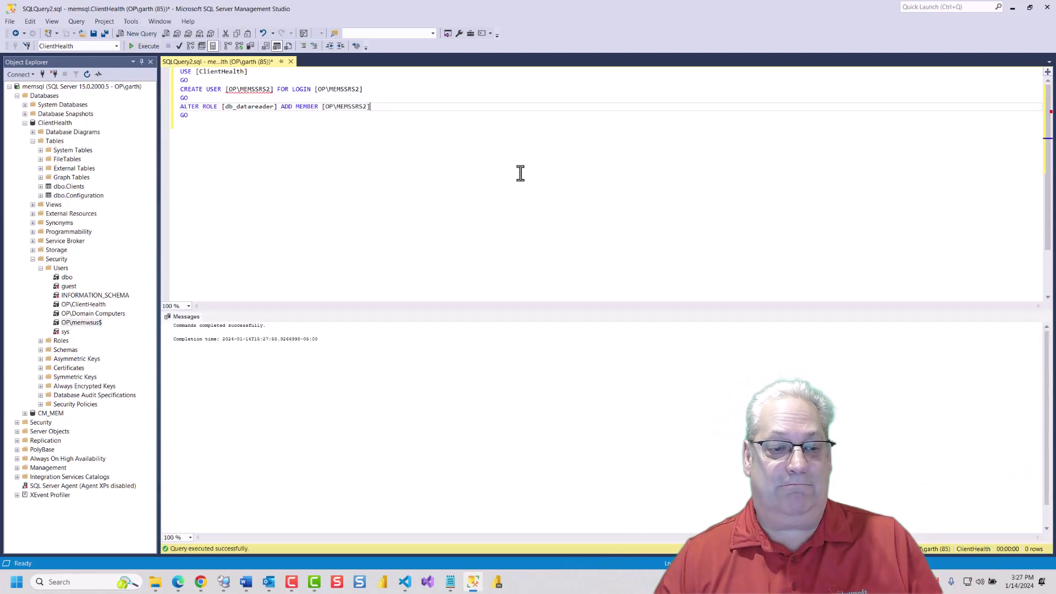
- Refresh ClientHealth's Security > Users list to confirm the new report server user appears
click(1012, 8)
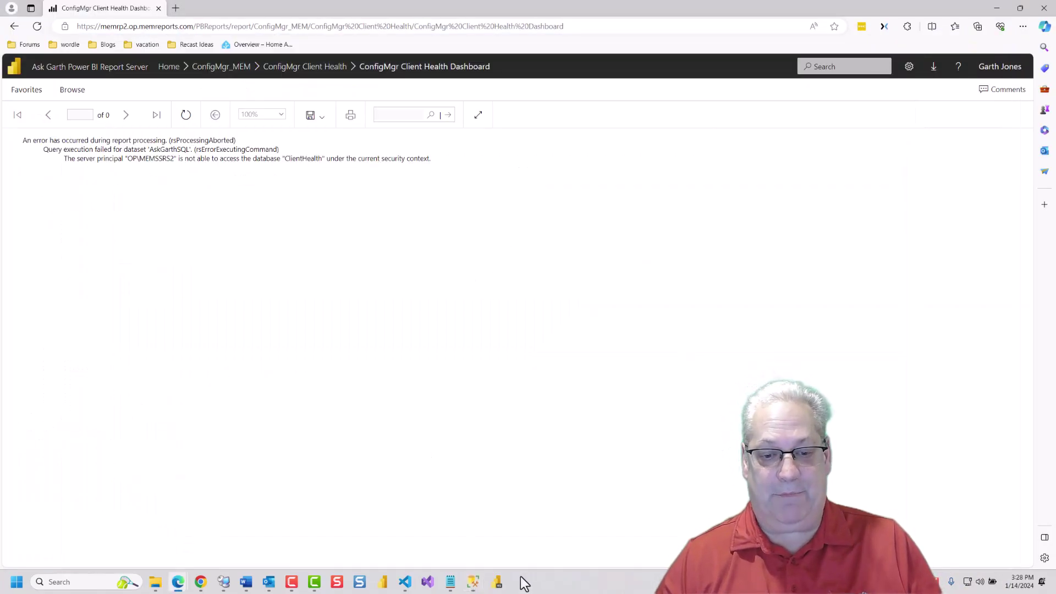
click(473, 582)
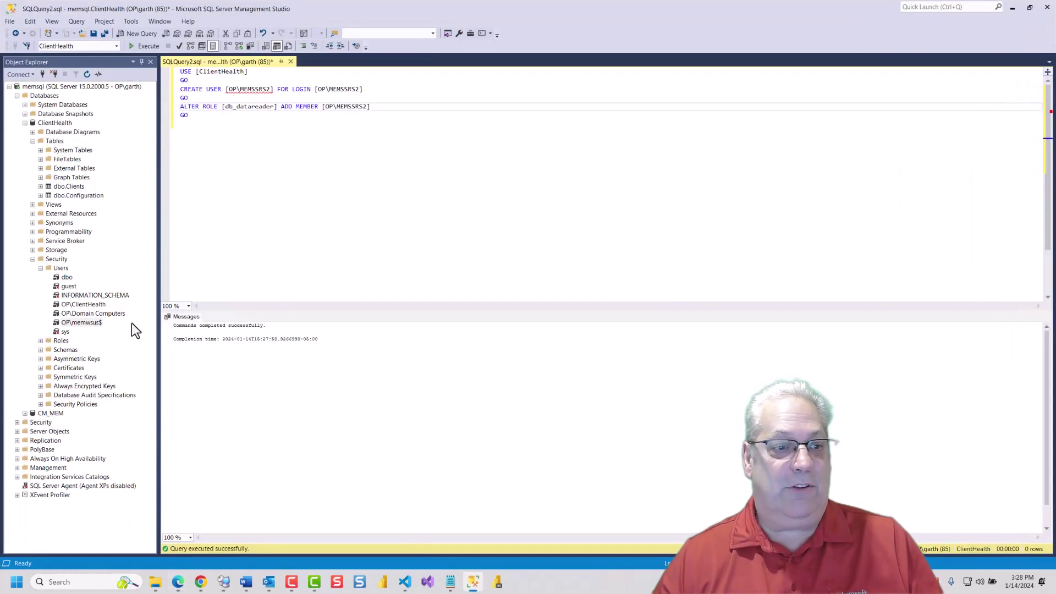
click(56, 261)
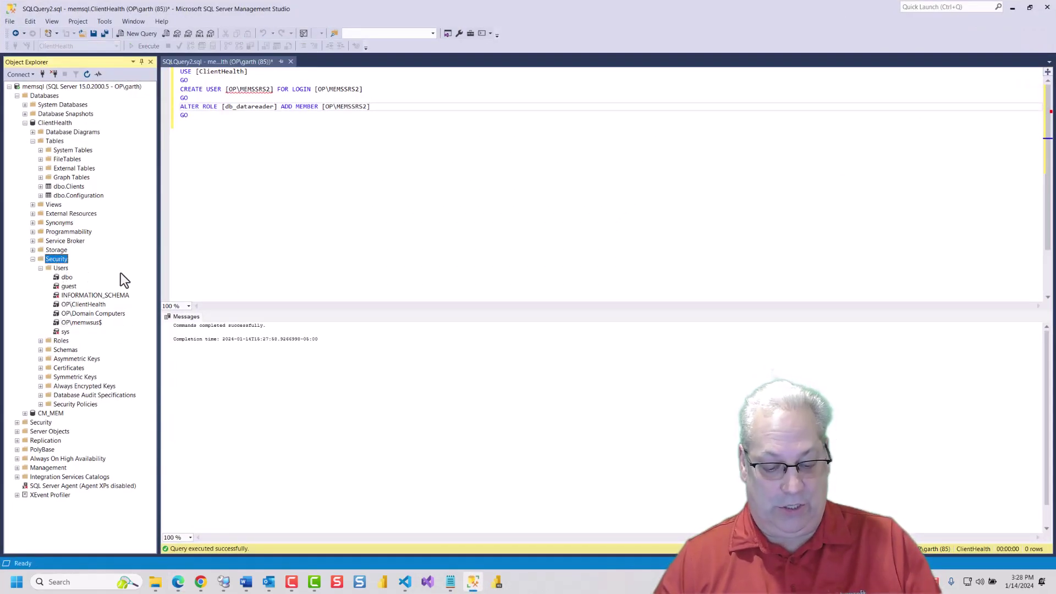
key(F5)
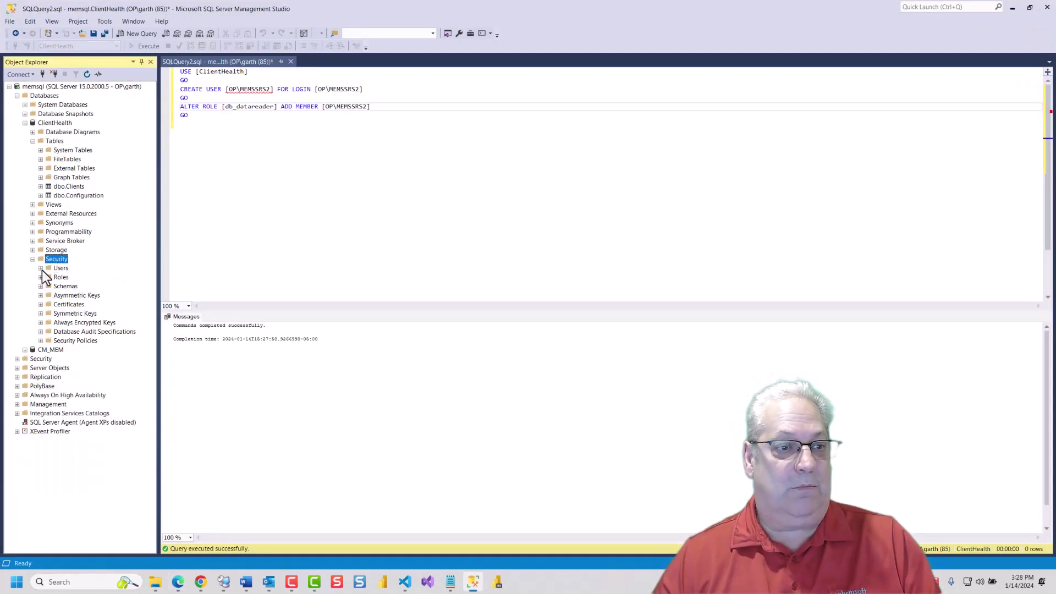
click(41, 268)
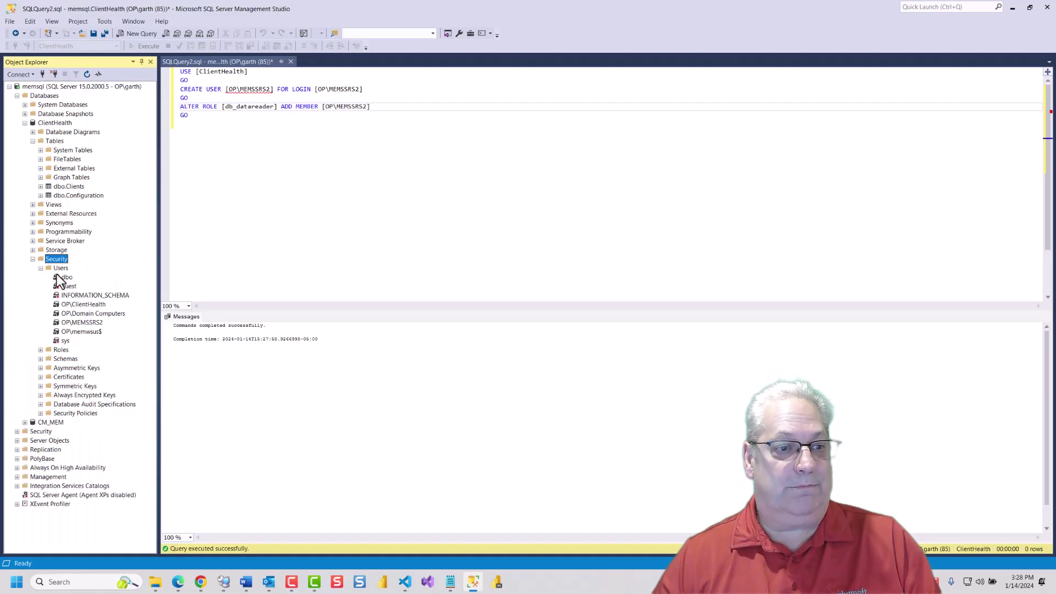
click(81, 324)
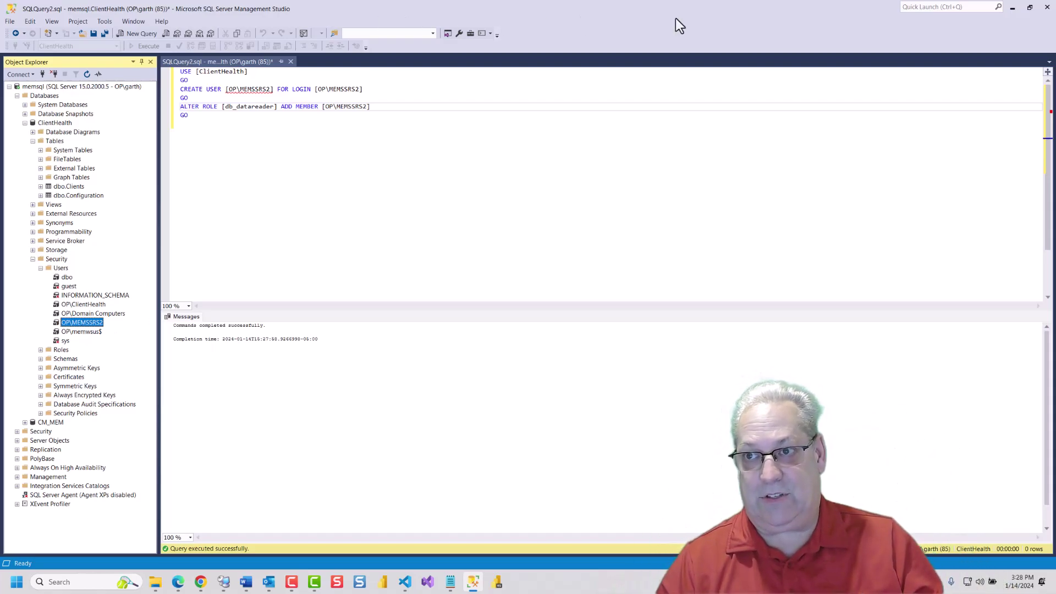
- Reload the ConfigMgr Client Health Dashboard page in the browser now that access is granted
click(1006, 10)
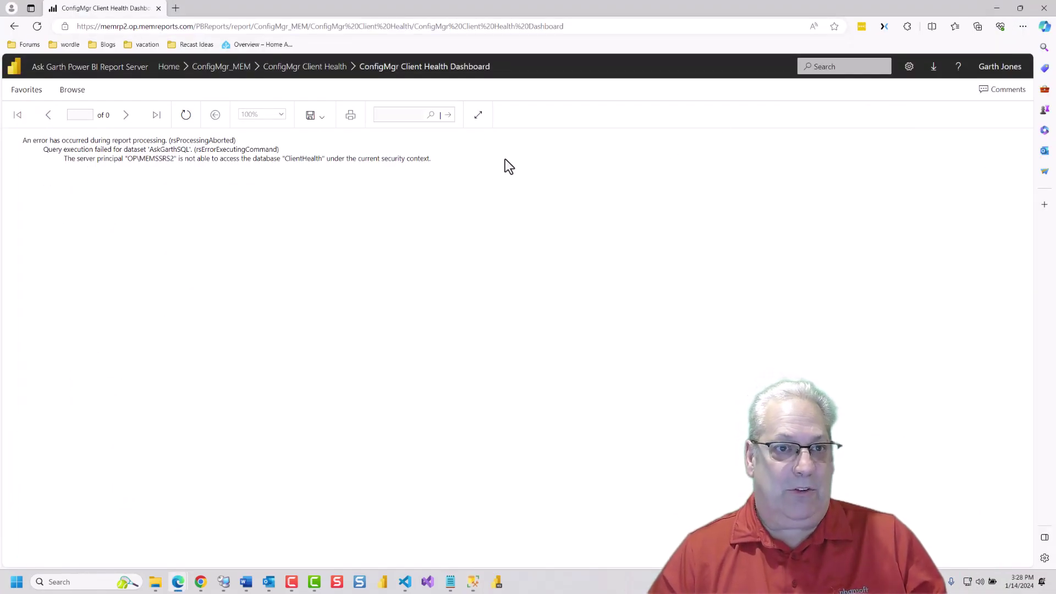
click(36, 26)
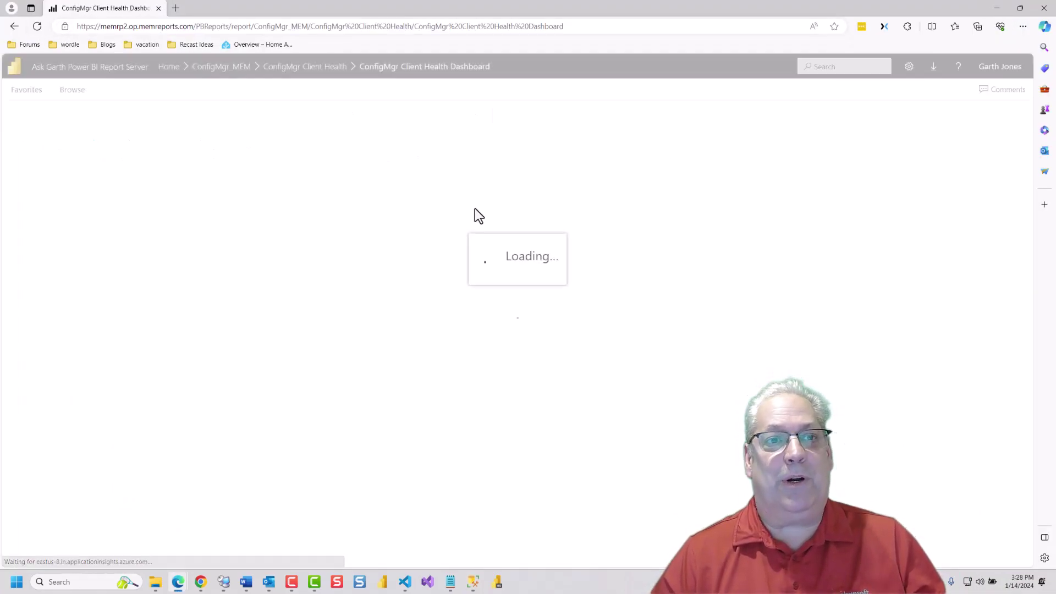